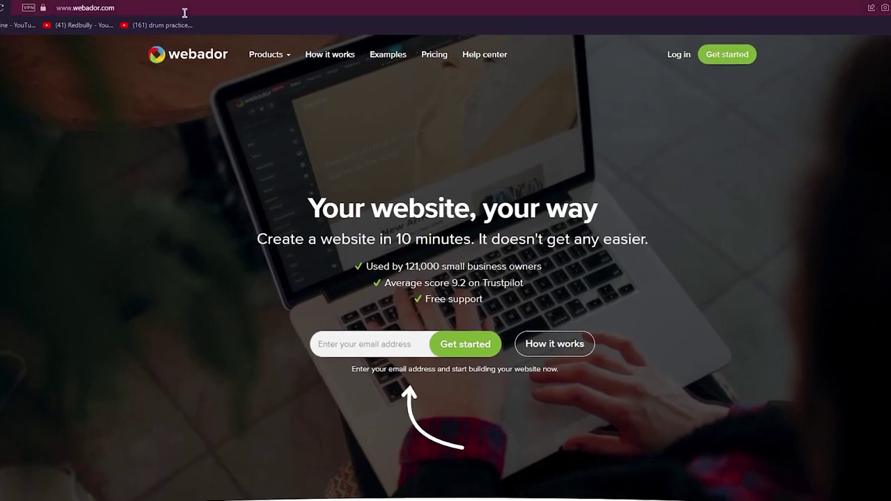
pyautogui.click(185, 9)
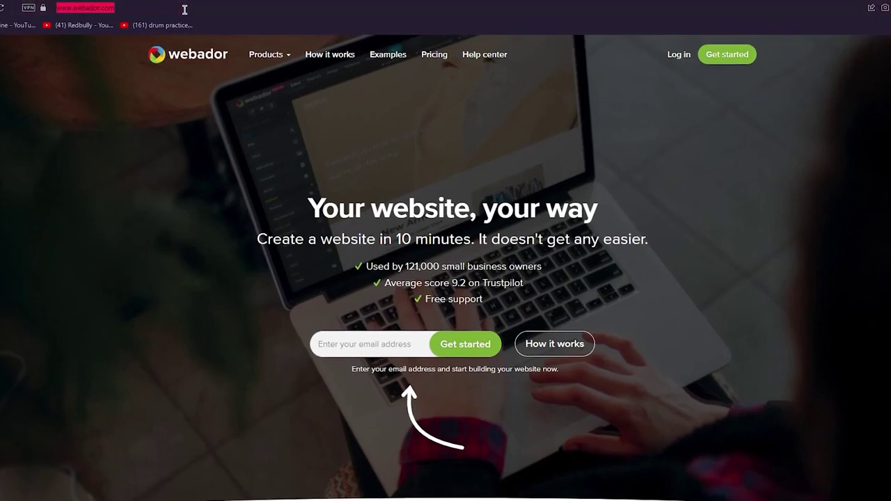
pyautogui.write('www.')
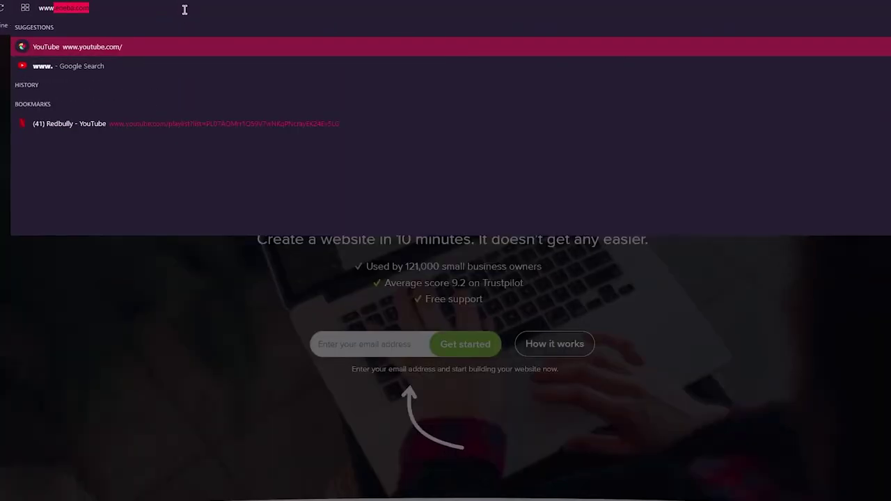
pyautogui.write('webs')
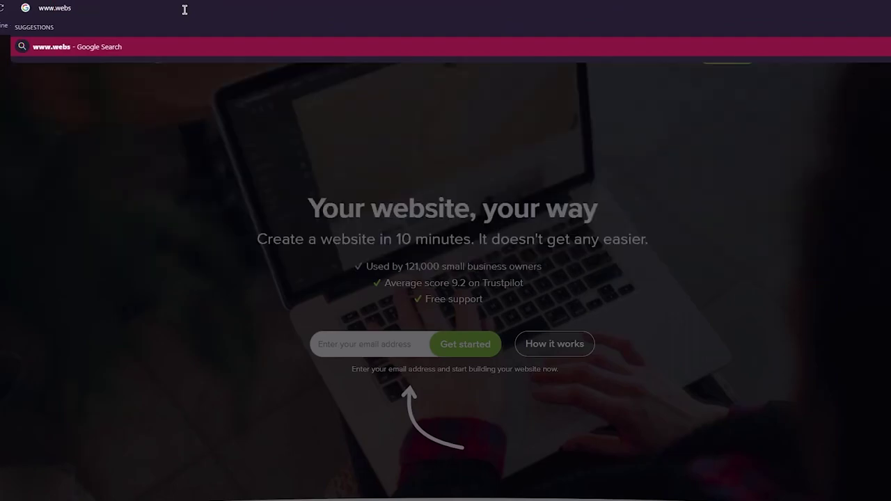
pyautogui.write('iteworldme')
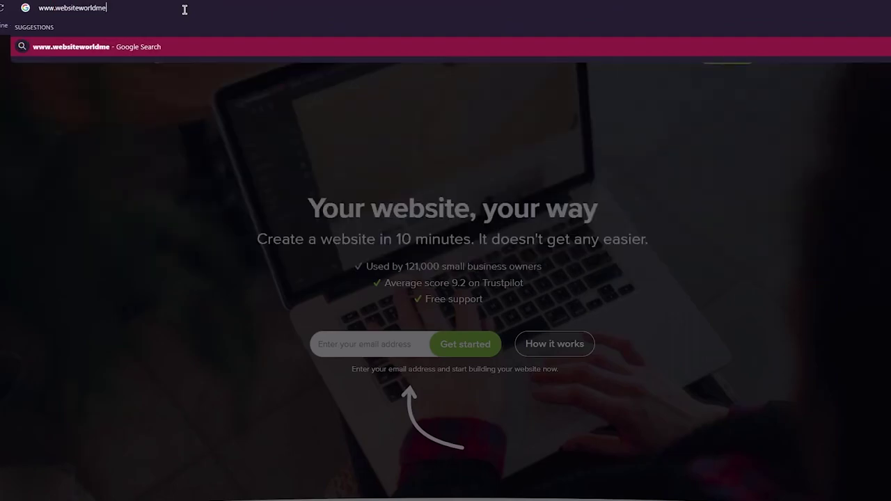
pyautogui.write('dia.com/')
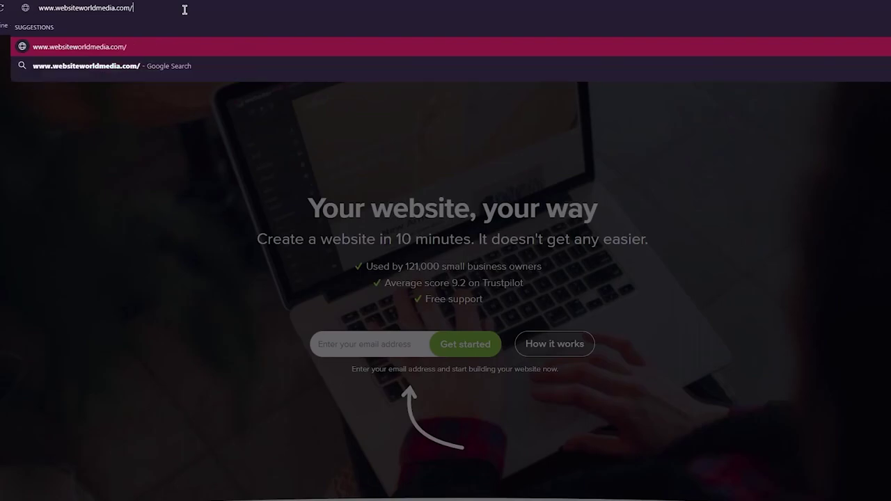
pyautogui.write('webador')
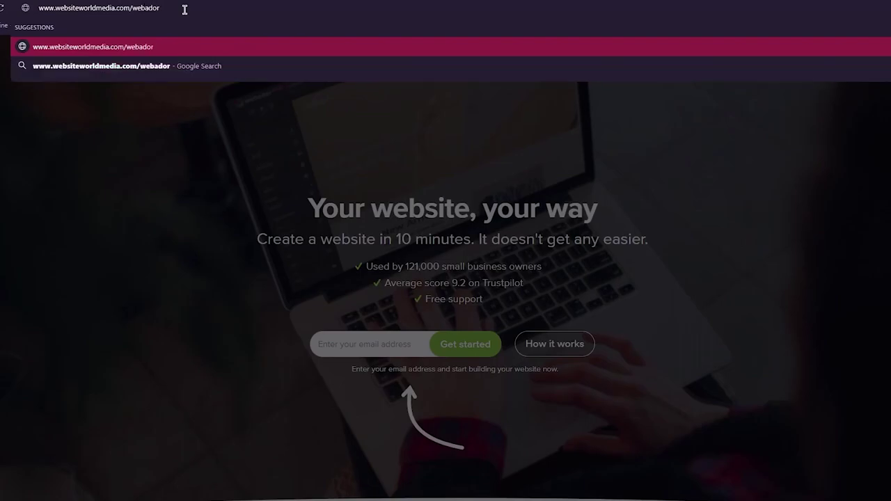
pyautogui.press('Return')
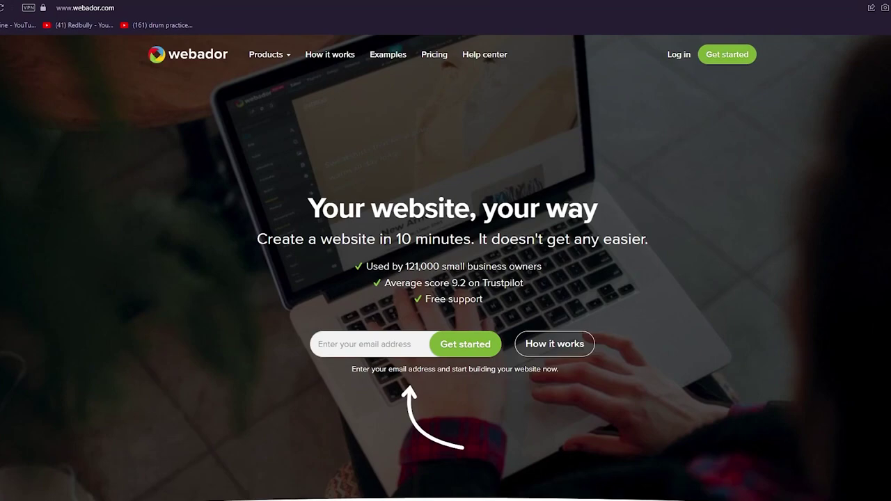
# - Browse the Webador home page sections full screen, then go to the Pricing page
pyautogui.press('F11')
pyautogui.scroll(-15, 288, 328)
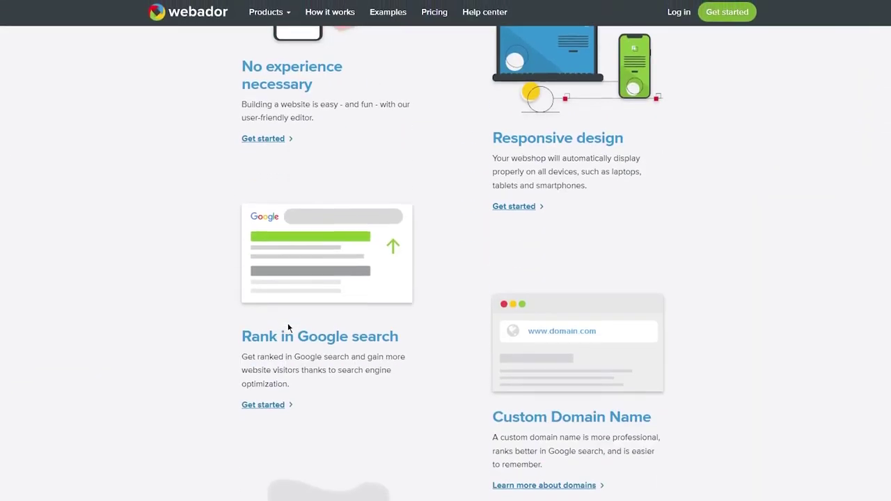
pyautogui.scroll(15, 288, 327)
pyautogui.scroll(-10, 288, 327)
pyautogui.scroll(6, 288, 328)
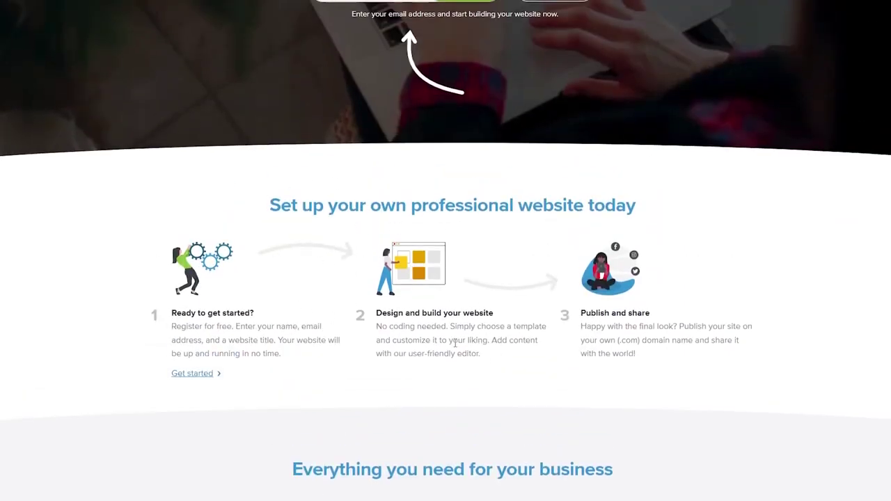
pyautogui.scroll(-5, 652, 298)
pyautogui.scroll(5, 652, 299)
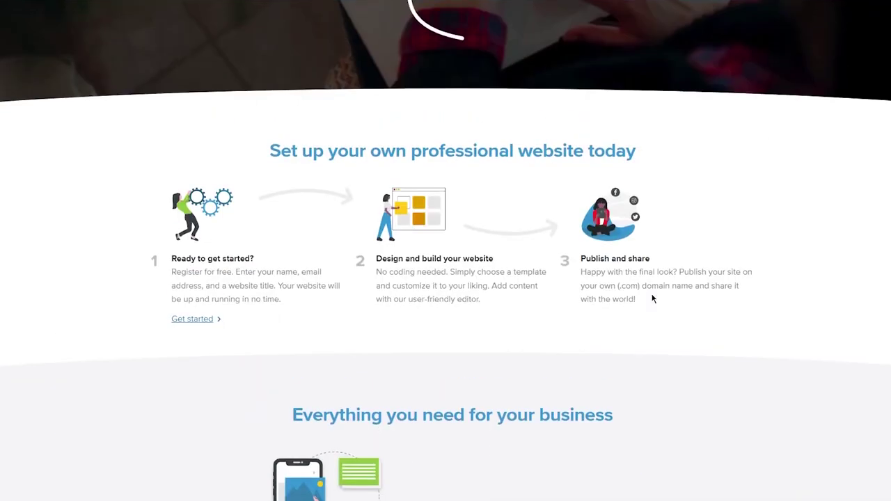
pyautogui.scroll(-5, 652, 298)
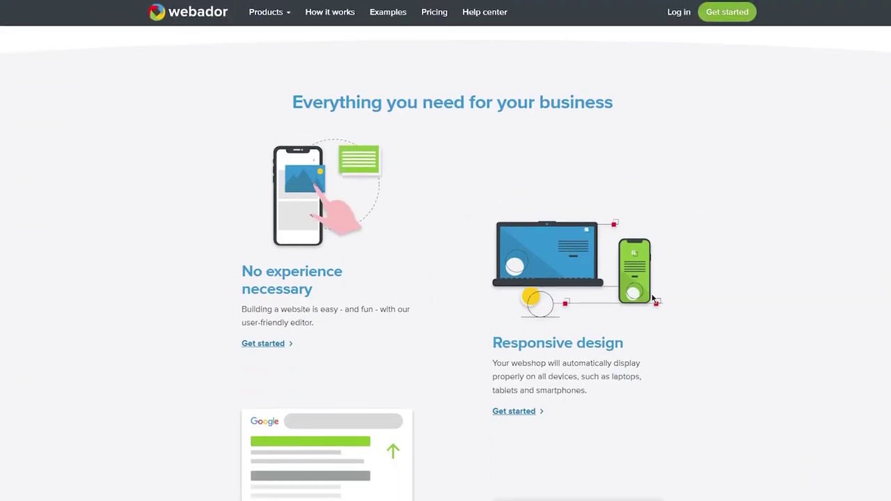
pyautogui.scroll(10, 652, 297)
pyautogui.click(440, 19)
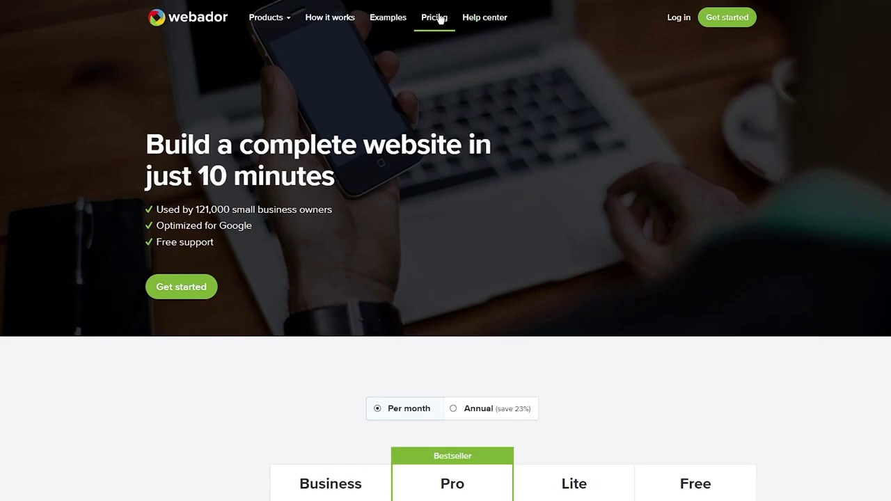
pyautogui.scroll(-3, 481, 220)
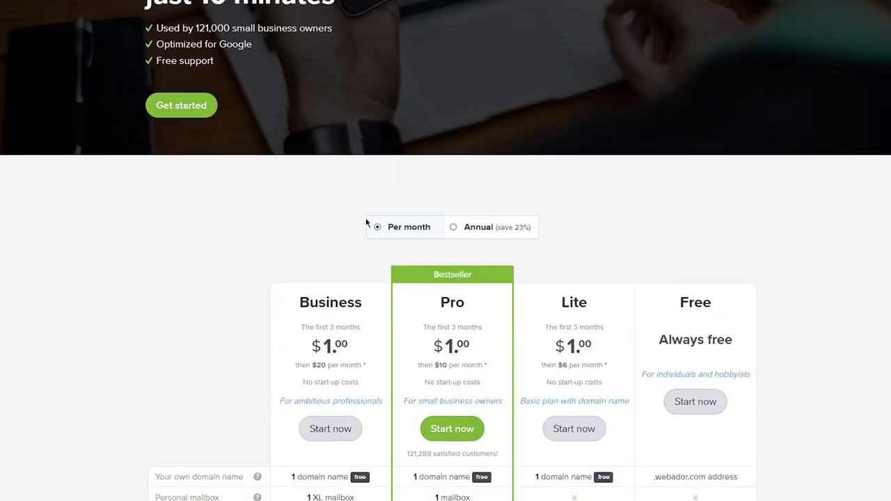
pyautogui.scroll(-3, 366, 222)
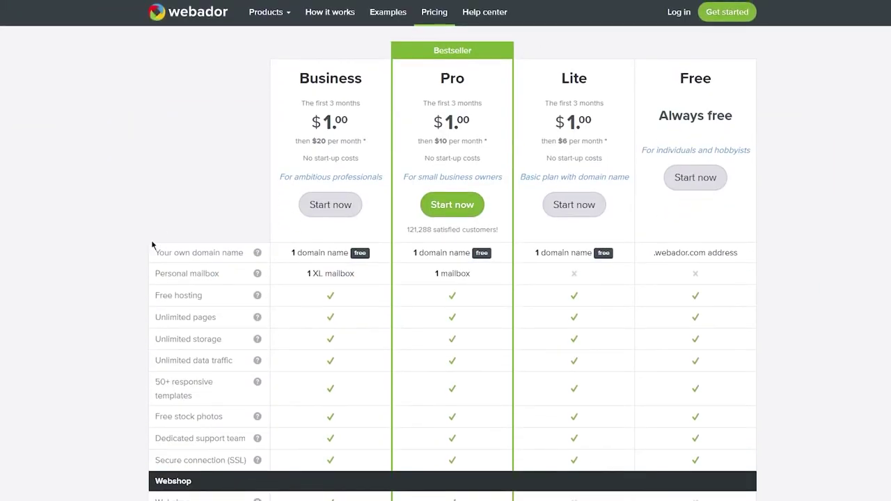
pyautogui.scroll(1, 167, 167)
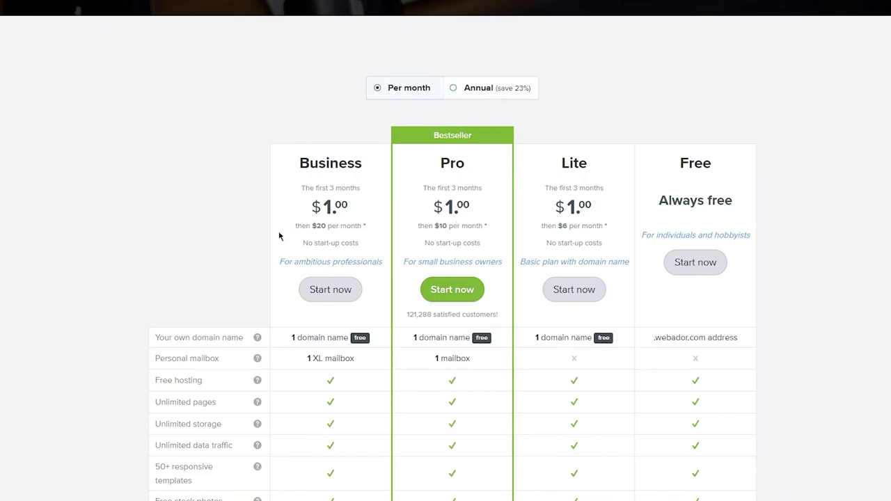
pyautogui.scroll(-3, 278, 235)
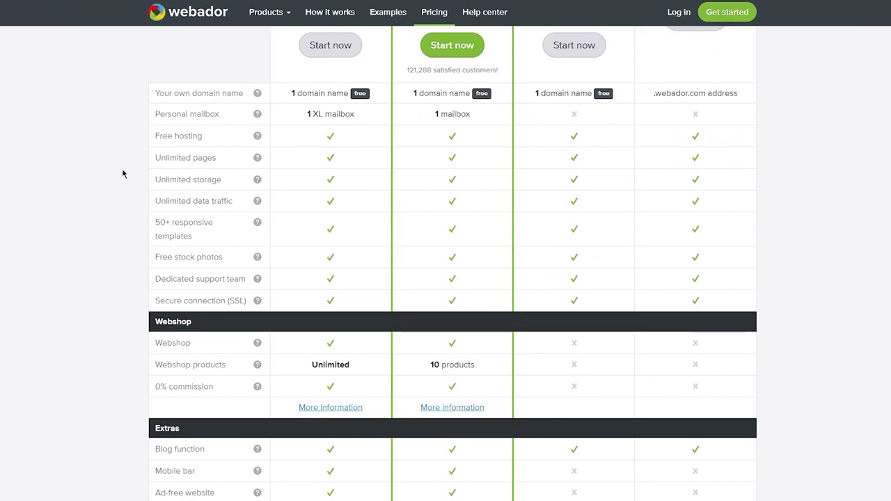
pyautogui.scroll(-7, 121, 171)
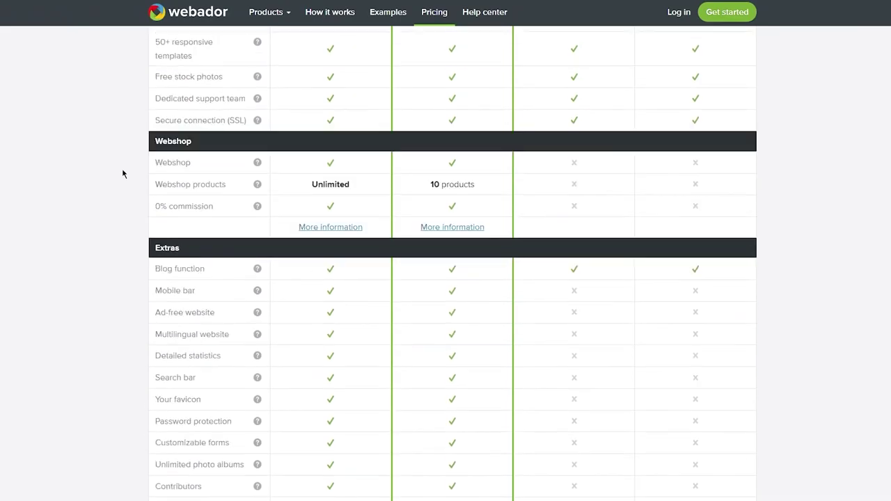
pyautogui.scroll(-13, 122, 172)
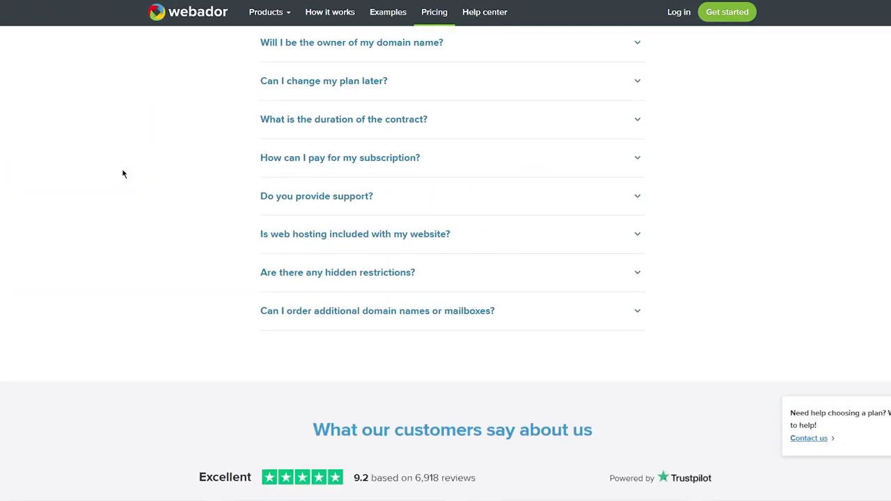
pyautogui.press('Home')
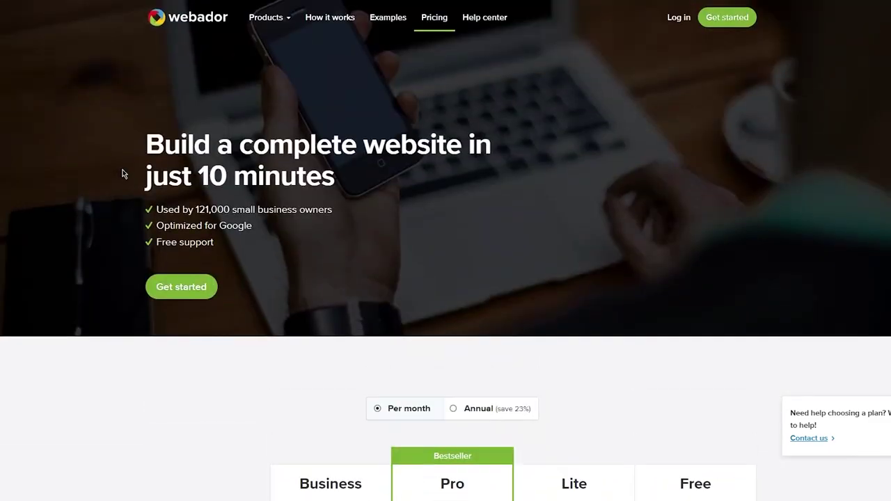
# - Start the free sign-up as a Website with no title, reaching the Step 3 email and password form
pyautogui.click(713, 14)
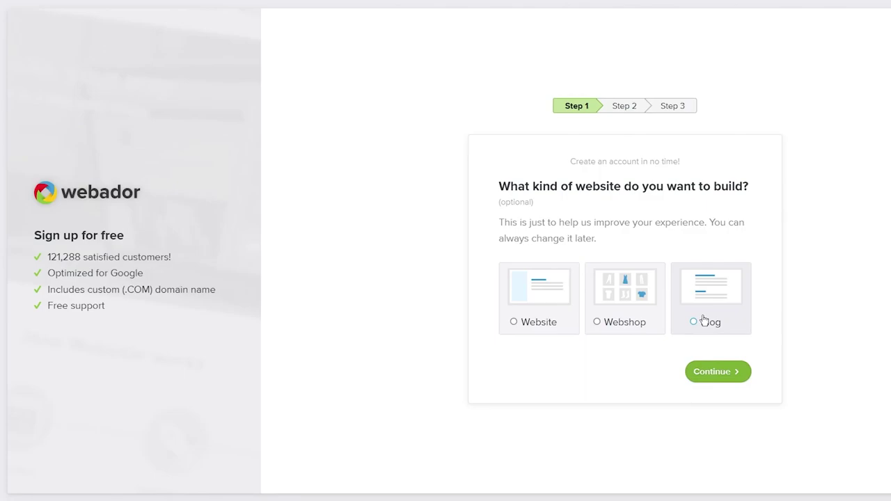
pyautogui.click(560, 304)
pyautogui.click(637, 332)
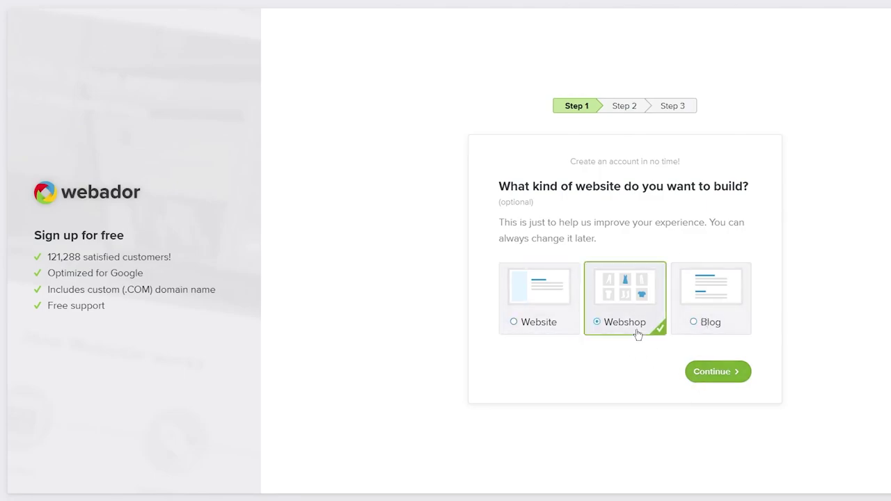
pyautogui.click(555, 304)
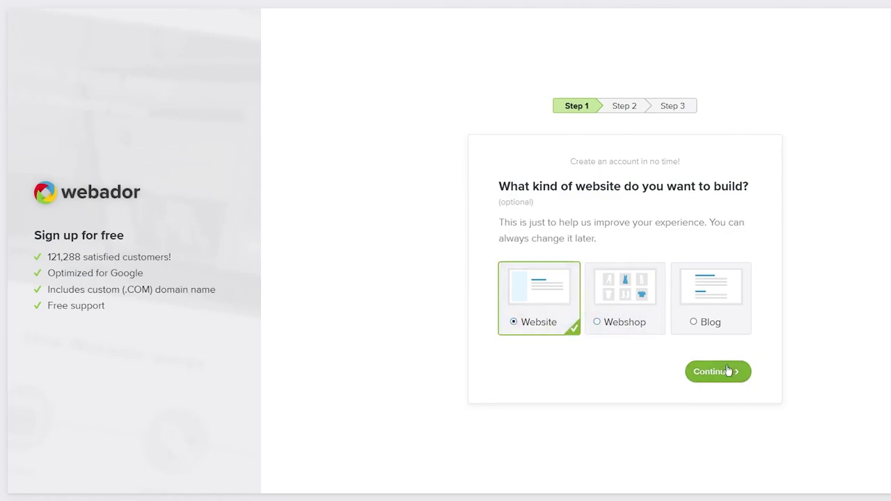
pyautogui.click(730, 370)
pyautogui.click(564, 248)
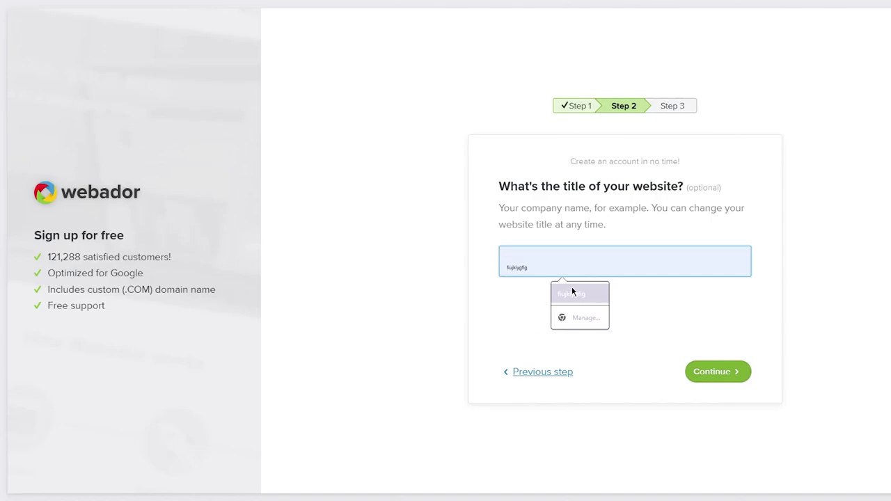
pyautogui.click(676, 319)
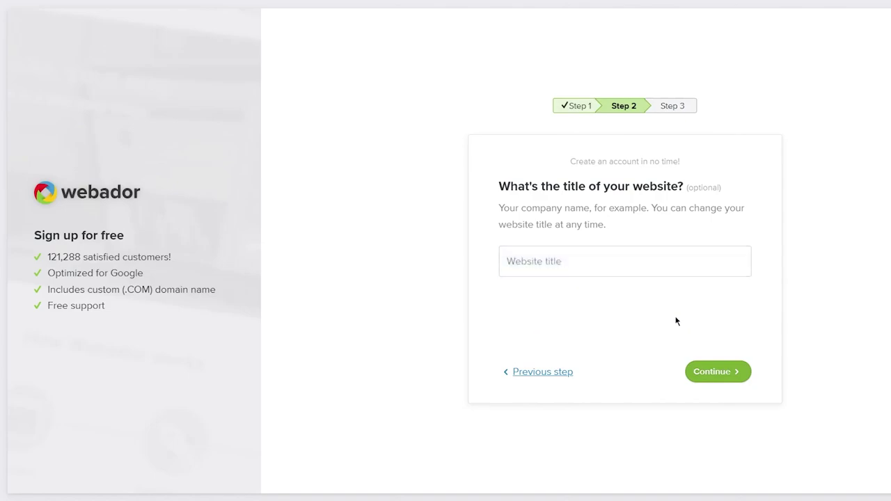
pyautogui.click(710, 373)
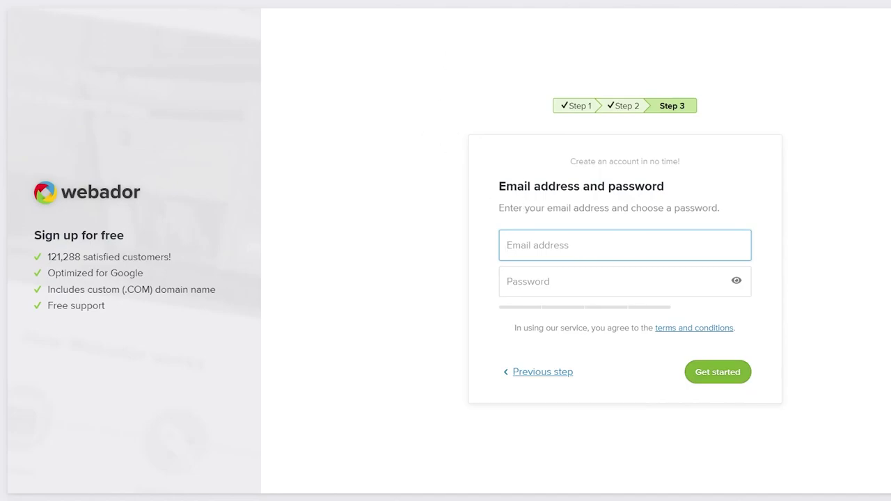
# - Open Temp Mail in a new tab and copy its disposable email address
pyautogui.hotkey('ctrl', 't')
pyautogui.write('te')
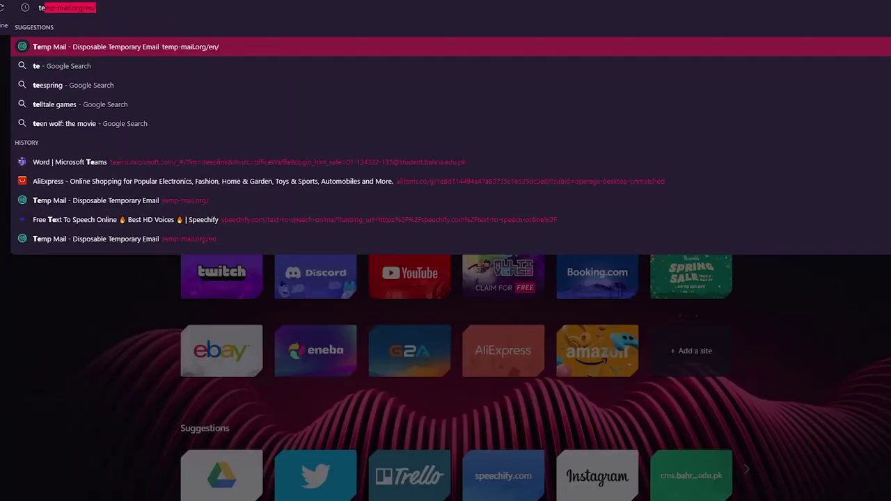
pyautogui.write('mp')
pyautogui.press('Return')
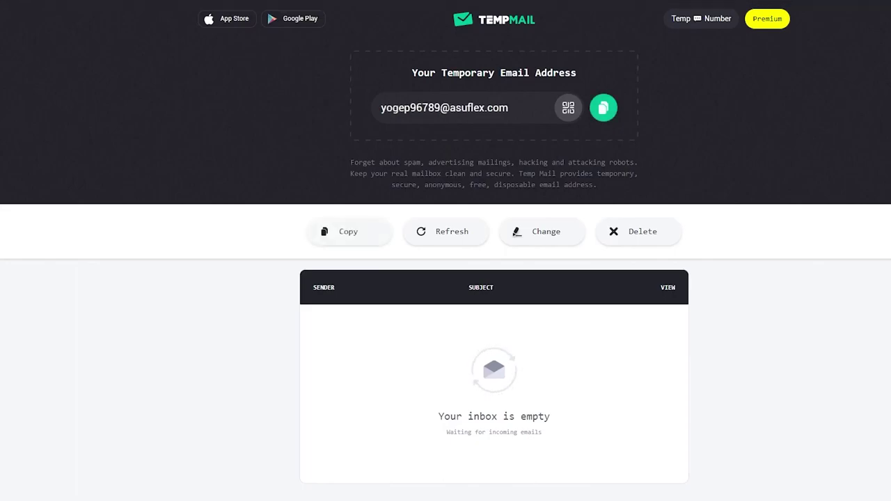
pyautogui.click(603, 107)
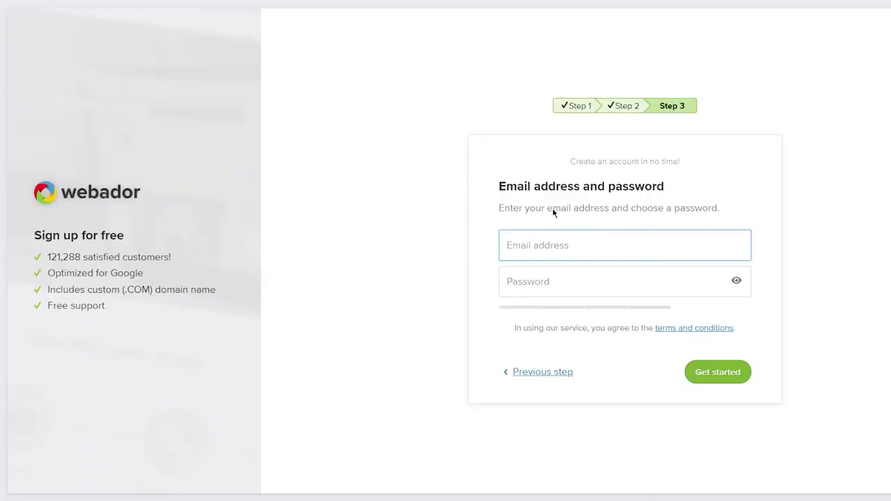
# - Create the account using the pasted temporary email and a password
pyautogui.click(538, 249)
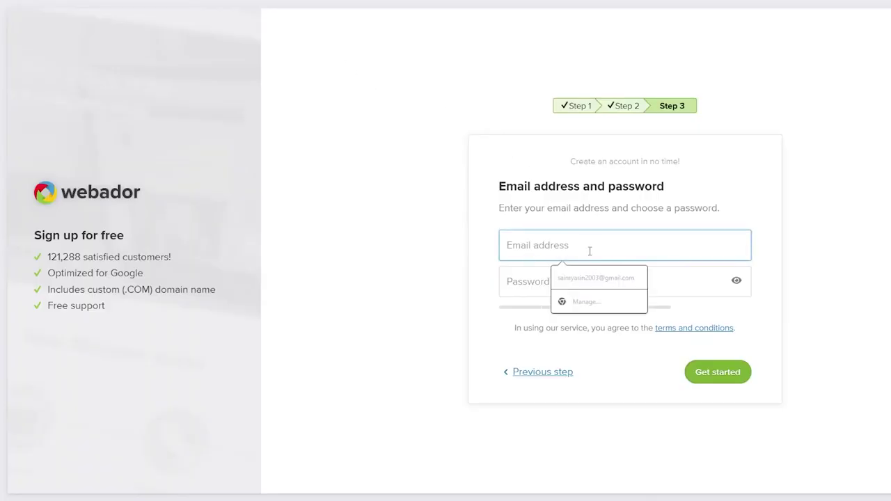
pyautogui.rightClick(589, 252)
pyautogui.click(616, 337)
pyautogui.click(558, 284)
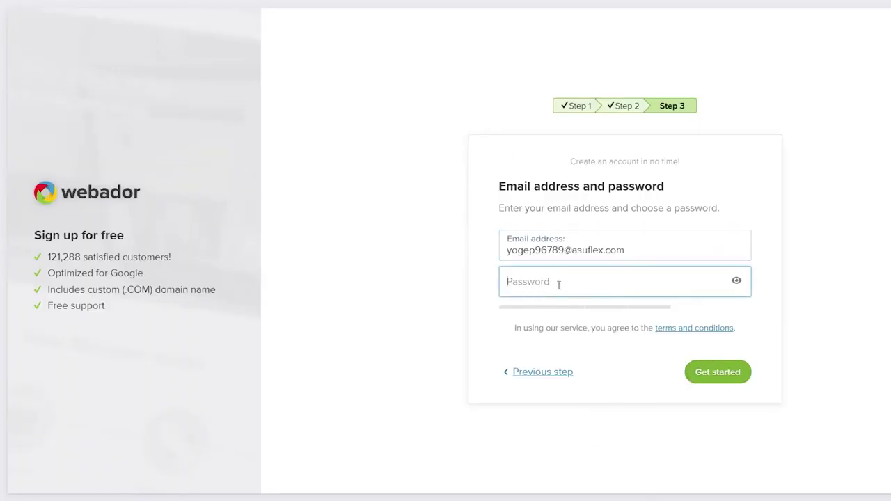
pyautogui.write('******')
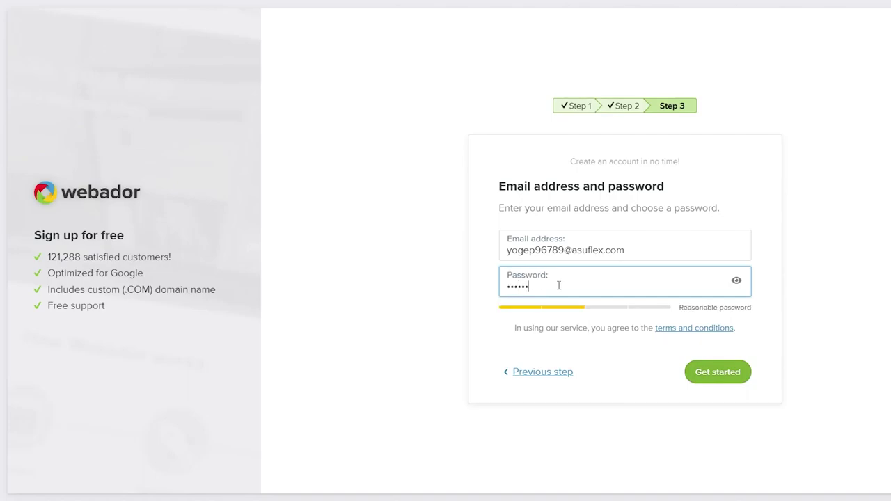
pyautogui.write('***')
pyautogui.click(715, 372)
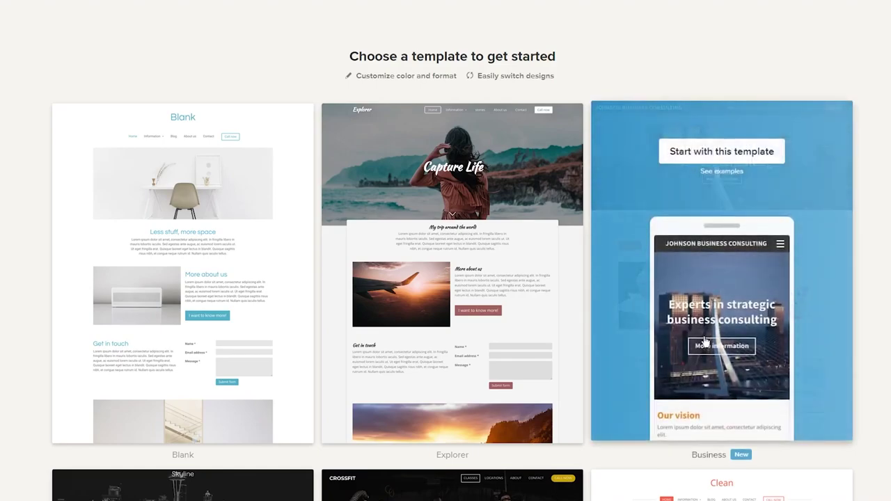
# - Look through the template gallery and start the site with the Gourmet template
pyautogui.scroll(-2, 717, 56)
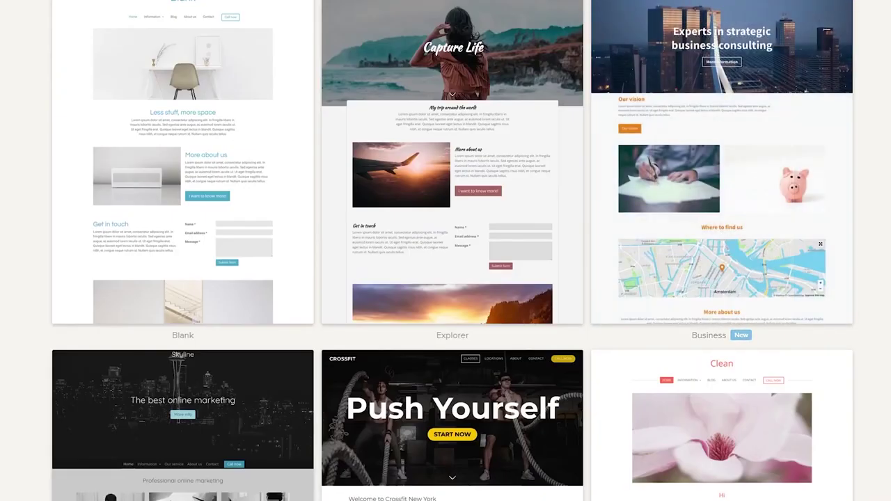
pyautogui.scroll(2, 26, 160)
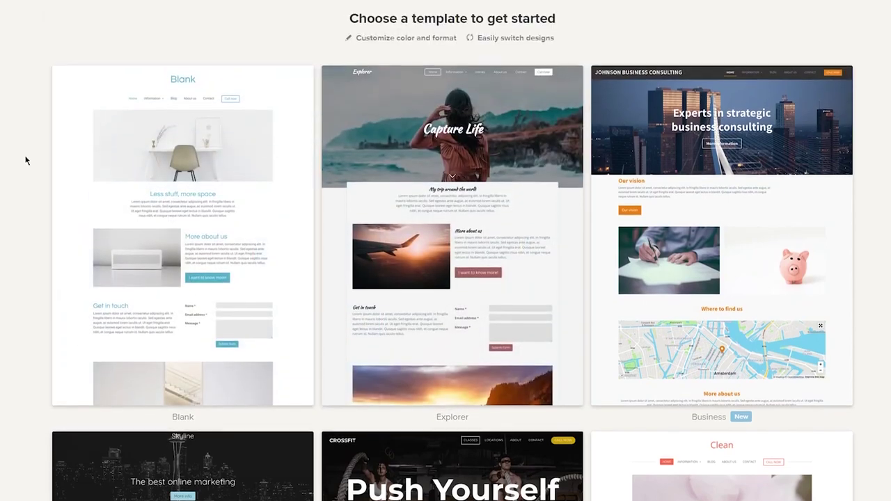
pyautogui.scroll(-8, 39, 239)
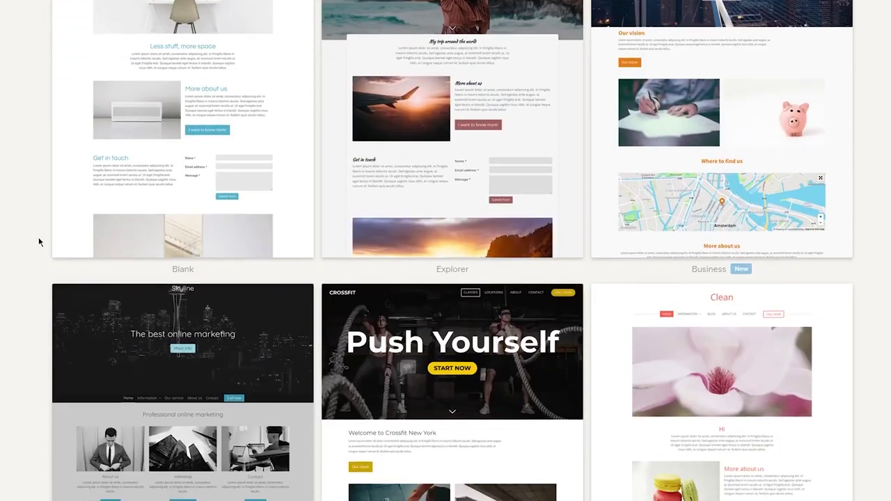
pyautogui.scroll(8, 39, 239)
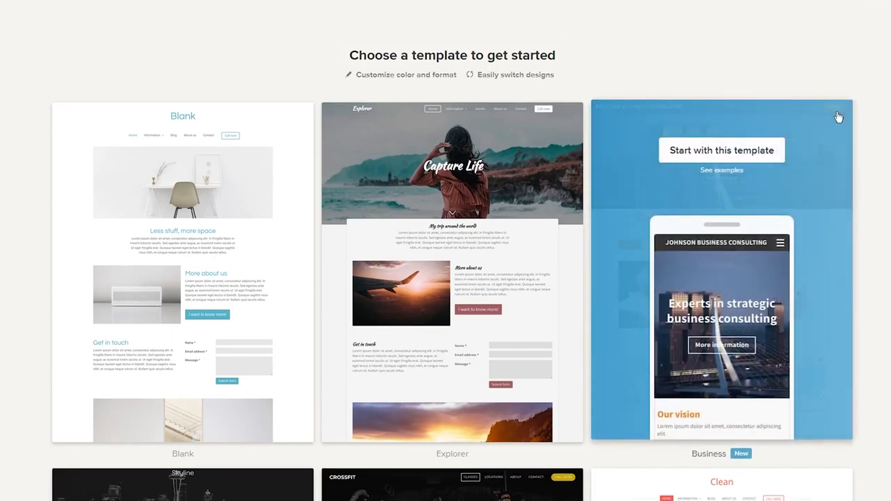
pyautogui.scroll(-10, 751, 209)
pyautogui.scroll(-3, 445, 250)
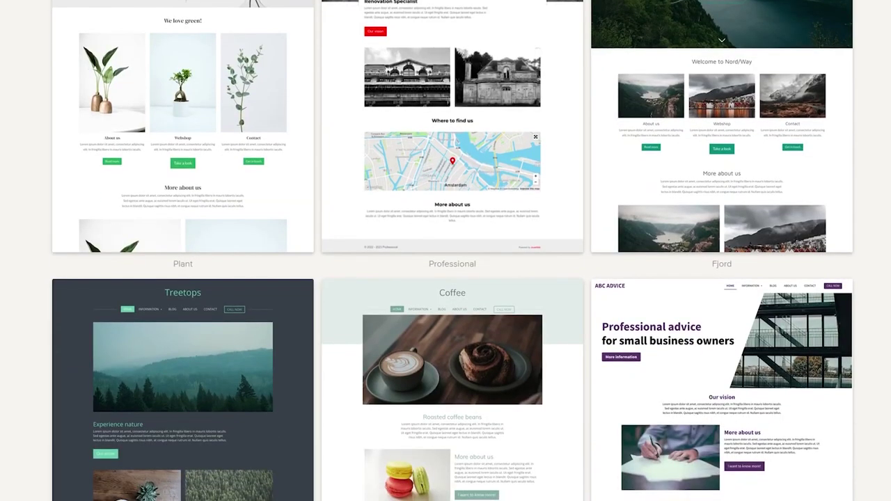
pyautogui.scroll(-3, 445, 251)
pyautogui.scroll(-4, 452, 251)
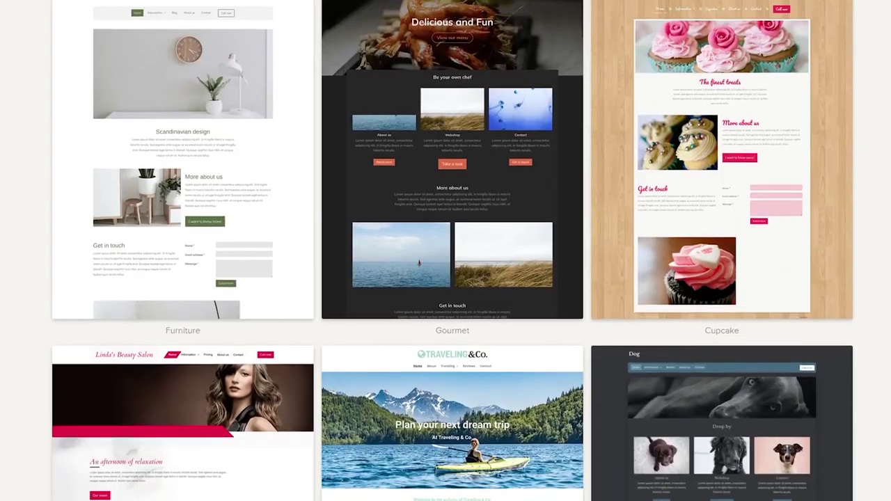
pyautogui.scroll(-3, 452, 250)
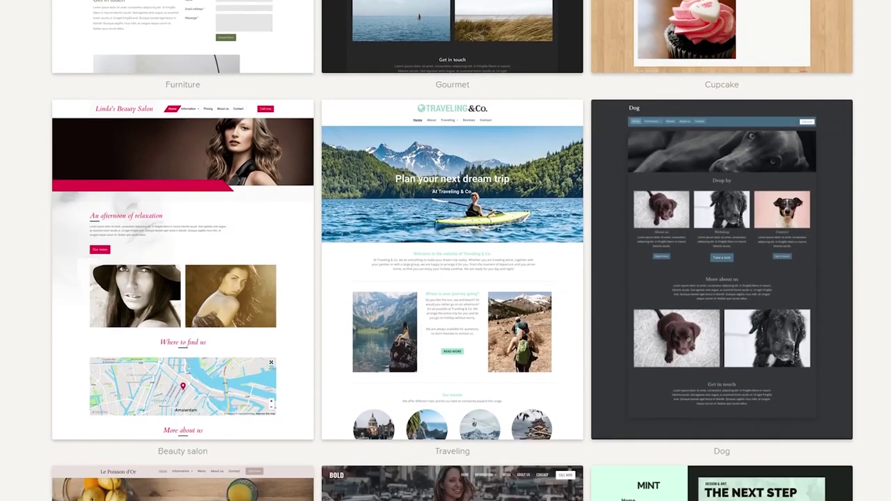
pyautogui.scroll(1, 452, 251)
pyautogui.scroll(3, 464, 104)
pyautogui.moveTo(464, 104)
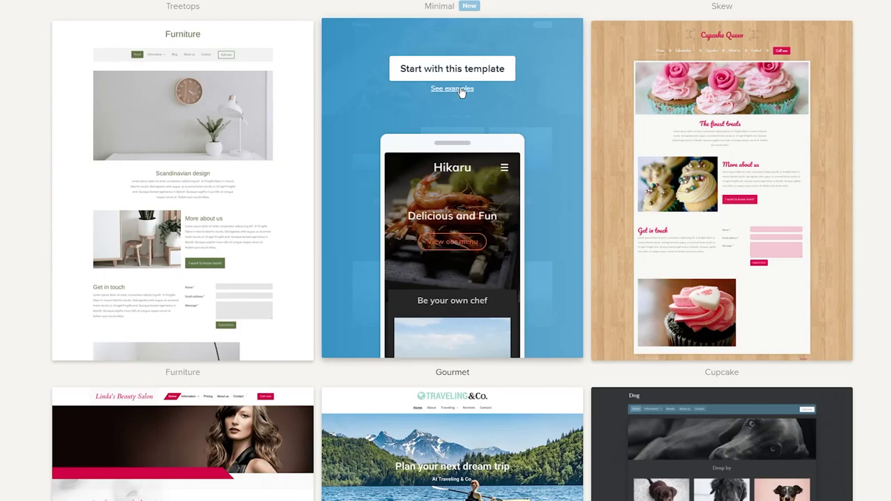
pyautogui.click(466, 79)
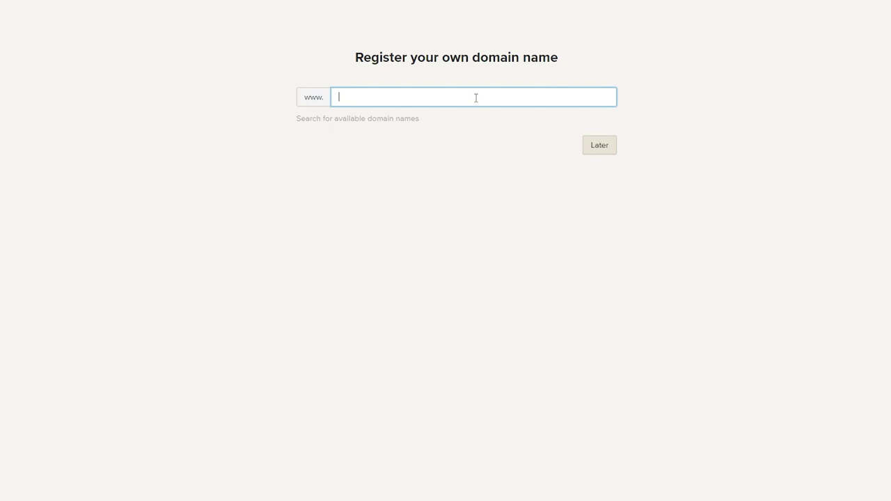
# - Choose Later for domain registration and select the Free plan
pyautogui.click(586, 145)
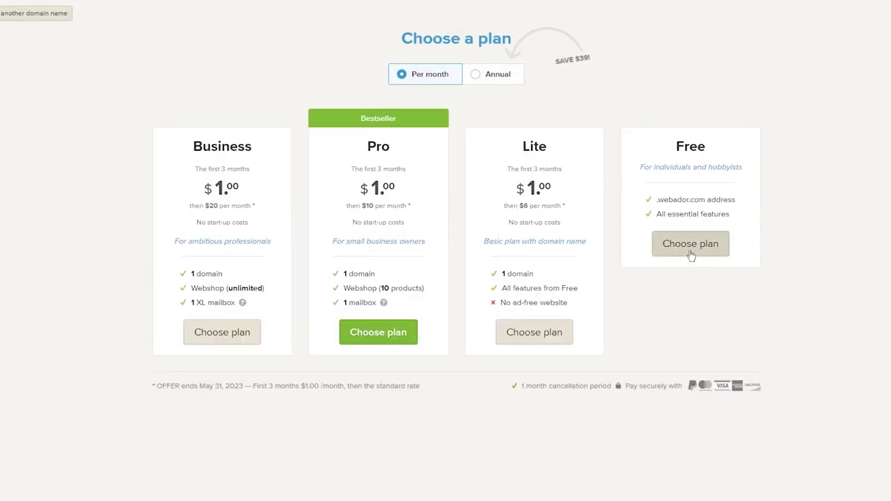
pyautogui.click(690, 251)
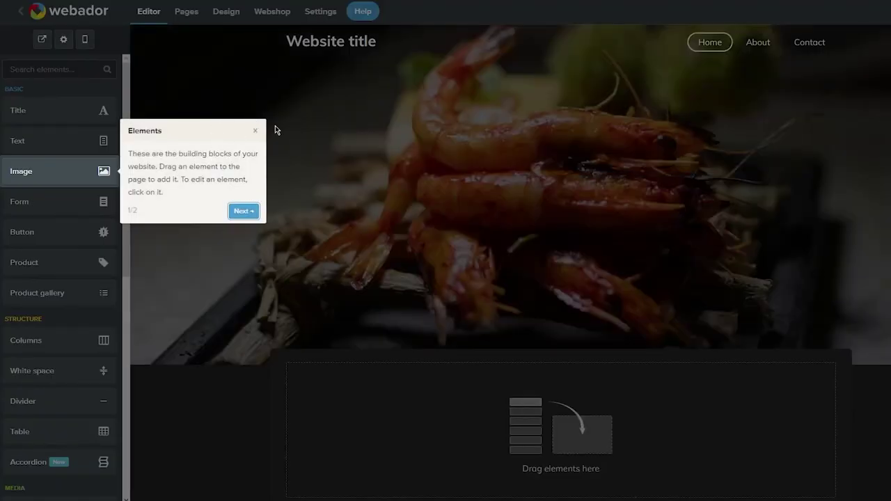
# - Place a Title element under the shrimp banner reading 'new website!!!'
pyautogui.click(255, 129)
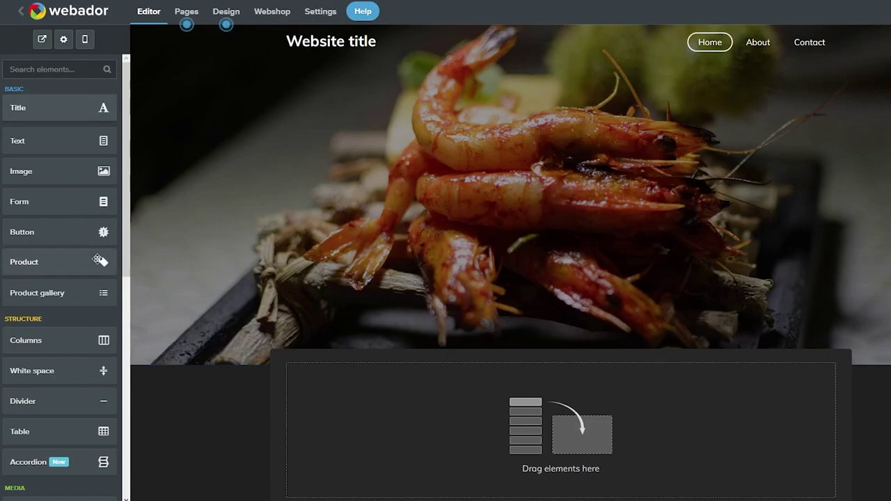
pyautogui.scroll(-3, 81, 259)
pyautogui.scroll(3, 81, 259)
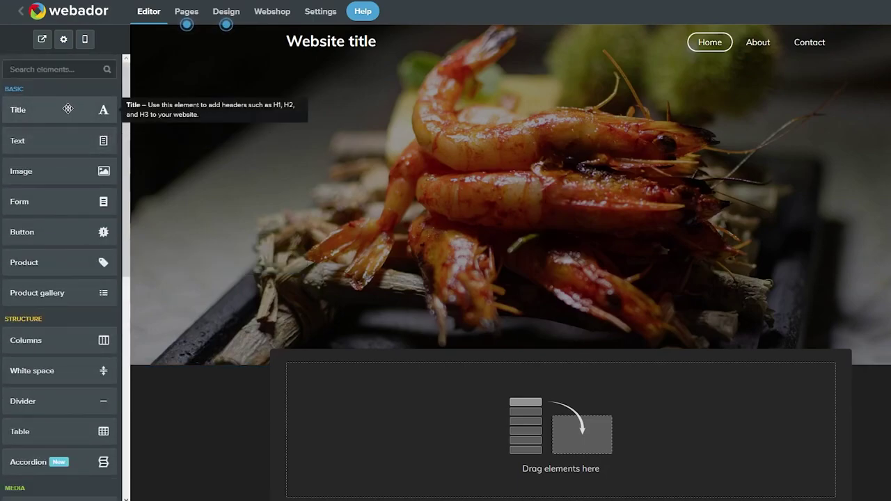
pyautogui.moveTo(68, 108); pyautogui.dragTo(494, 165)
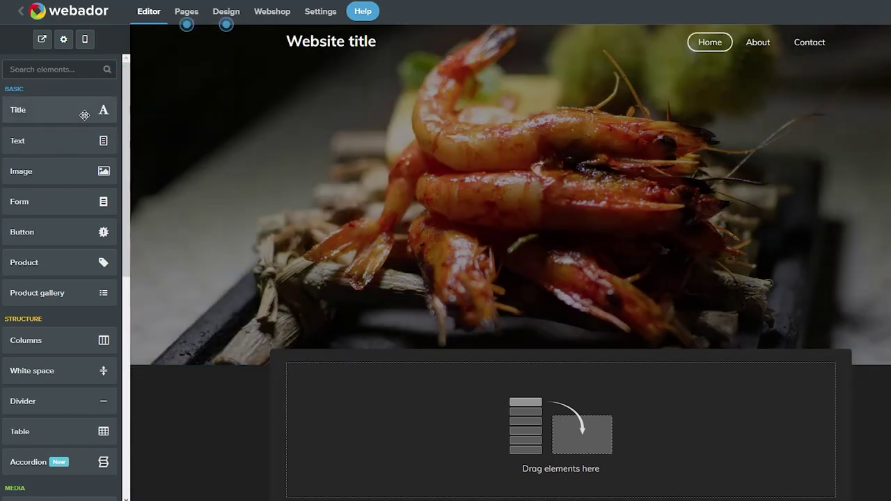
pyautogui.moveTo(82, 111); pyautogui.dragTo(551, 455)
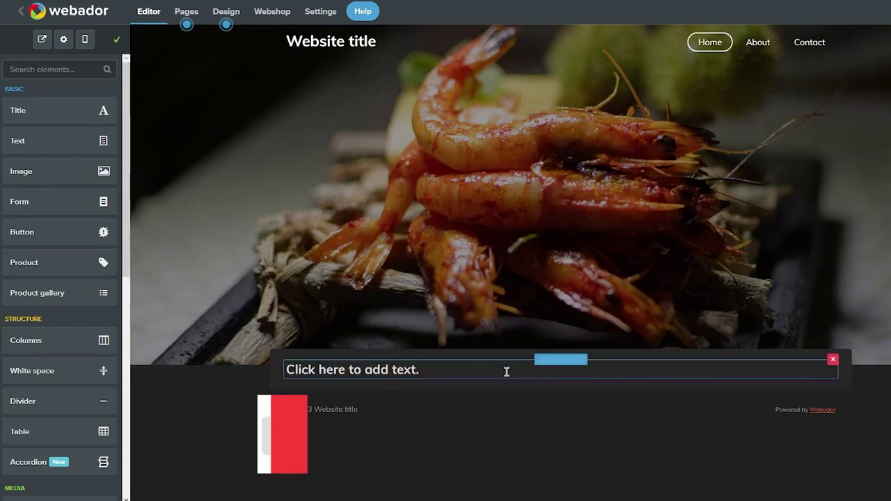
pyautogui.click(496, 364)
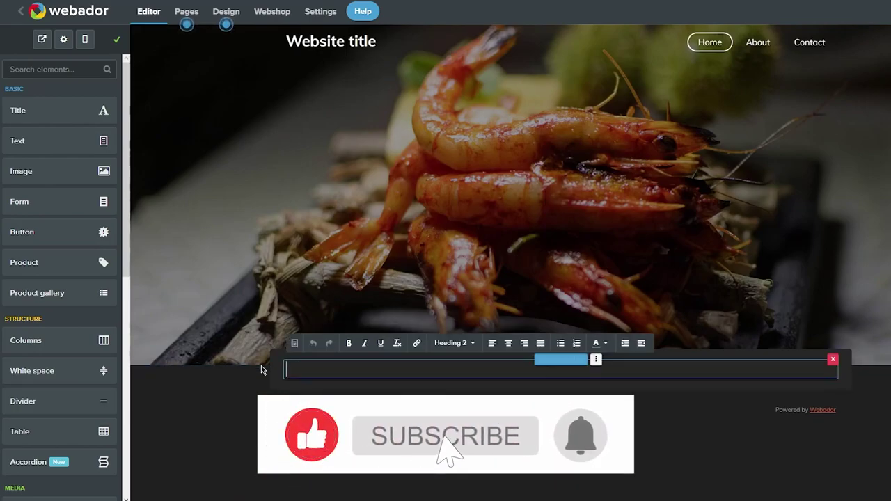
pyautogui.write('new w')
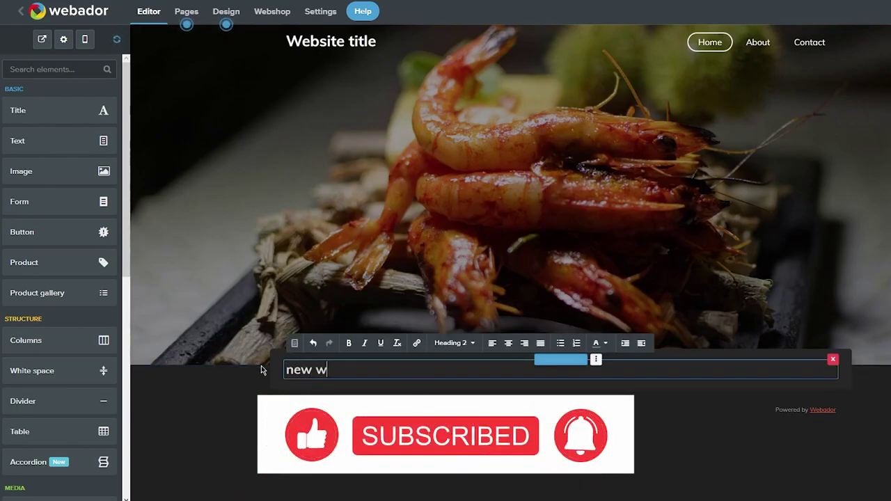
pyautogui.write('ebsite!!!')
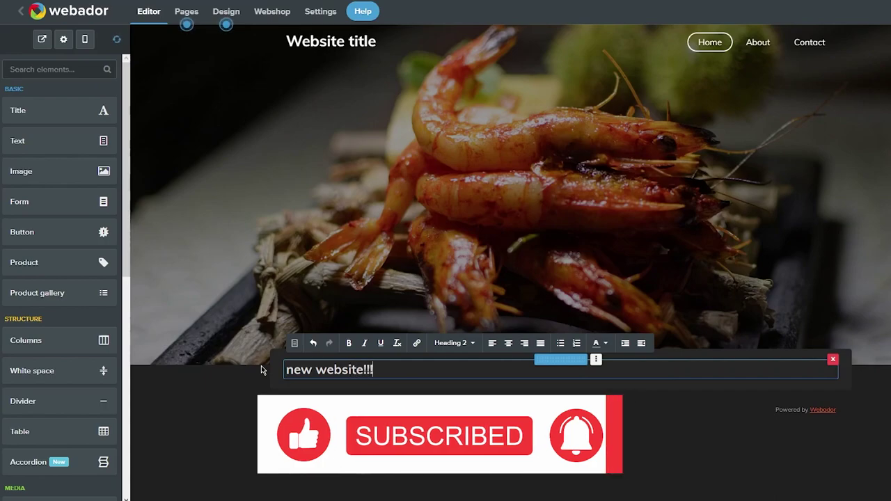
pyautogui.click(57, 140)
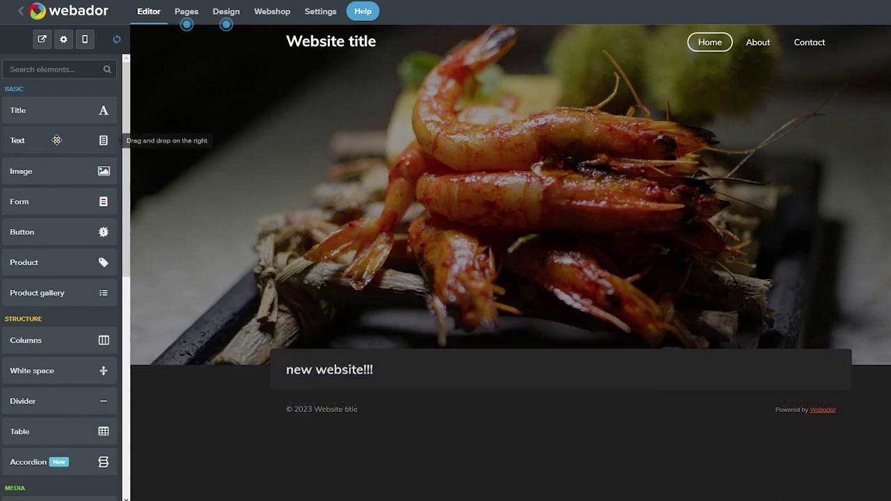
# - Put a Text element in the footer reading 'i am so excited!!!' above the copyright
pyautogui.moveTo(57, 140); pyautogui.dragTo(387, 435)
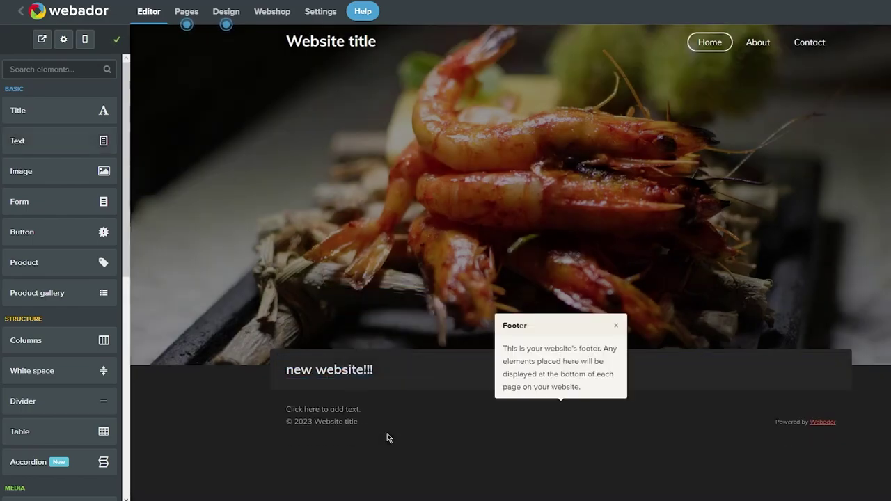
pyautogui.click(351, 406)
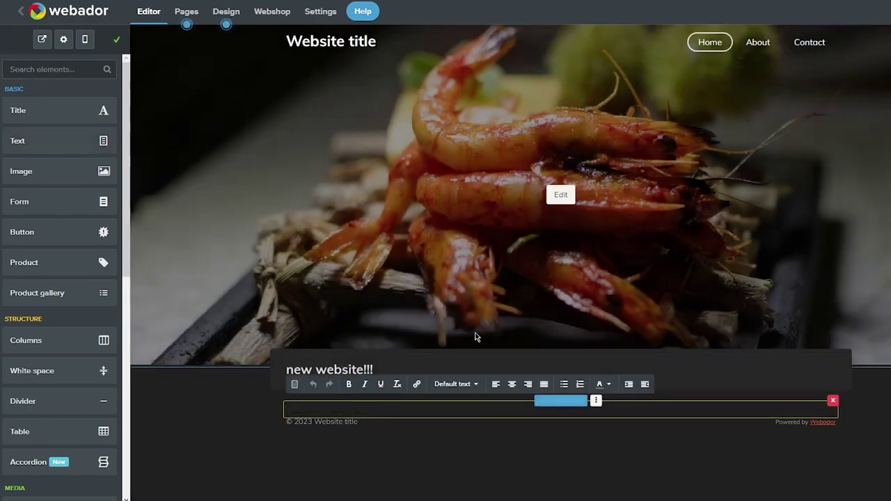
pyautogui.write('i am so')
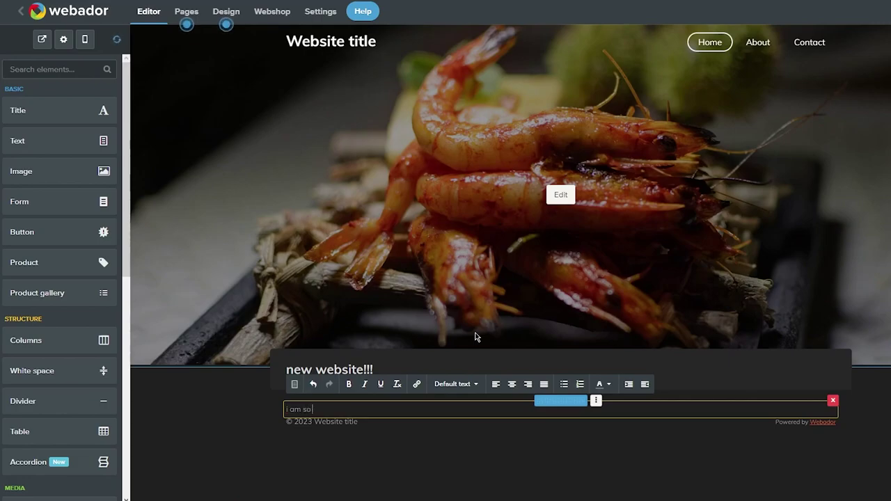
pyautogui.write(' excited!!!!')
pyautogui.click(234, 423)
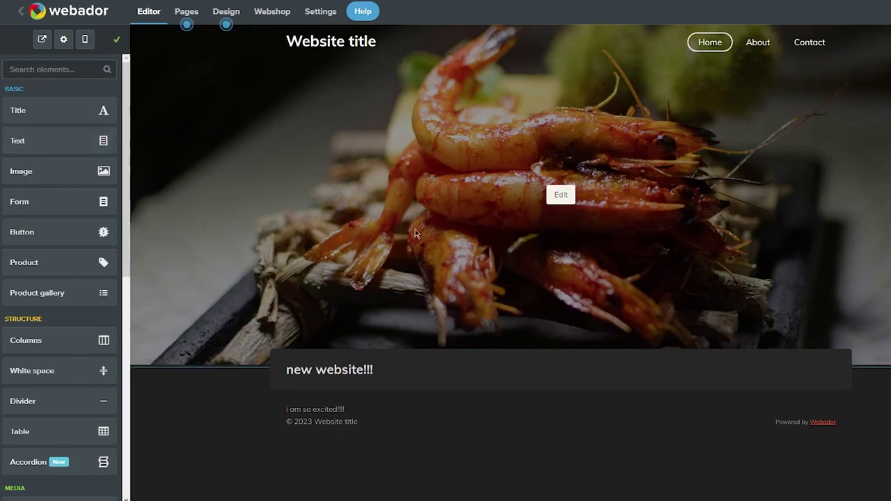
# - Set the banner image to the black-and-white cat stock photo and make the banner shorter
pyautogui.click(560, 194)
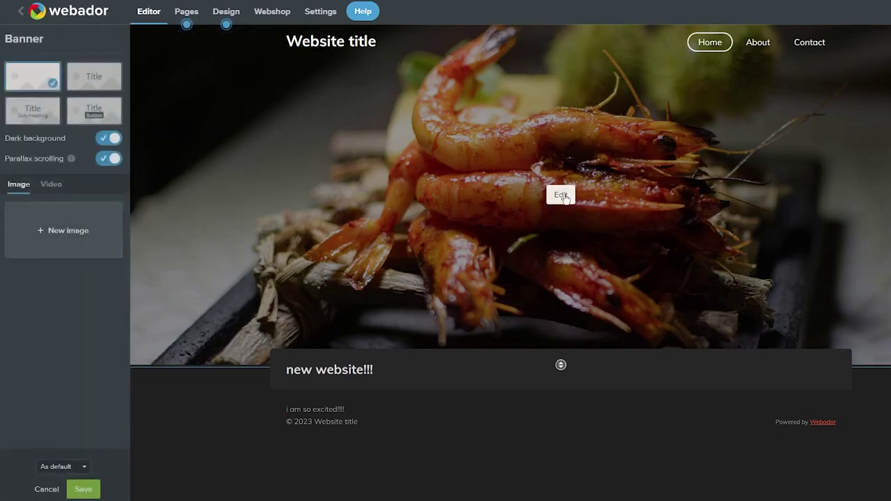
pyautogui.click(53, 214)
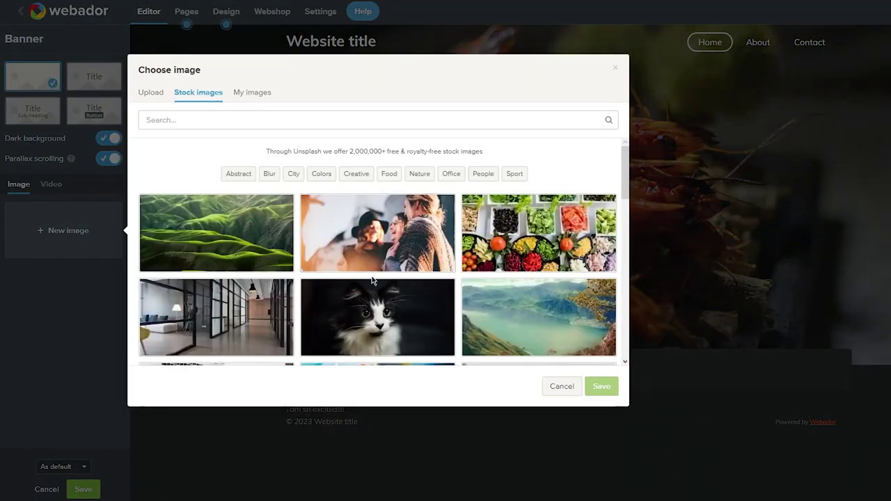
pyautogui.scroll(-2, 372, 279)
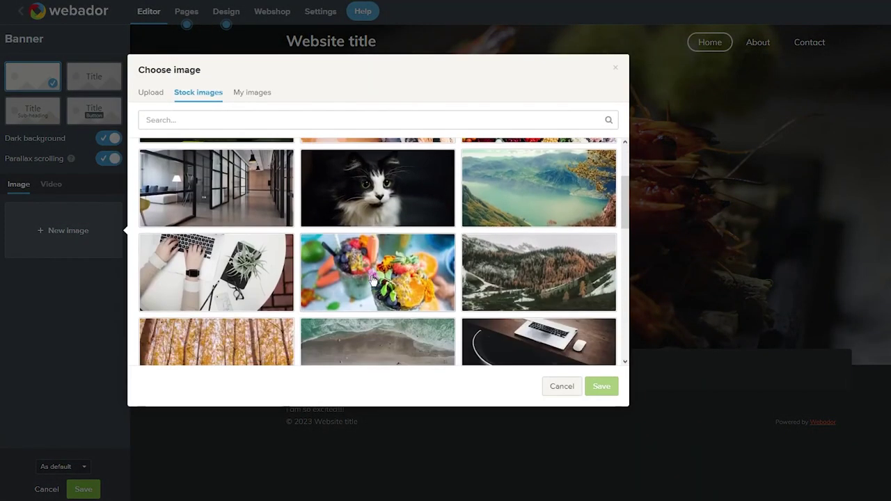
pyautogui.click(381, 196)
pyautogui.click(591, 392)
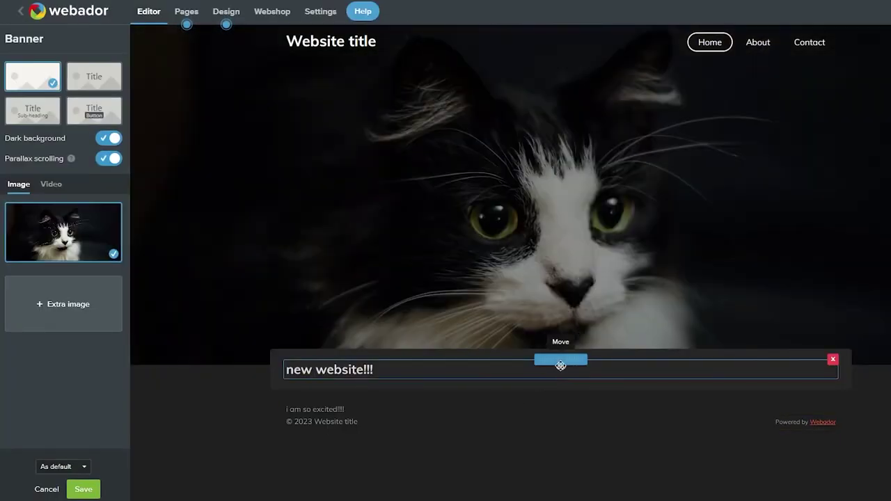
pyautogui.moveTo(561, 363)
pyautogui.mouseDown()
pyautogui.moveTo(563, 302)
pyautogui.moveTo(563, 364)
pyautogui.mouseUp()
pyautogui.scroll(-4, 561, 304)
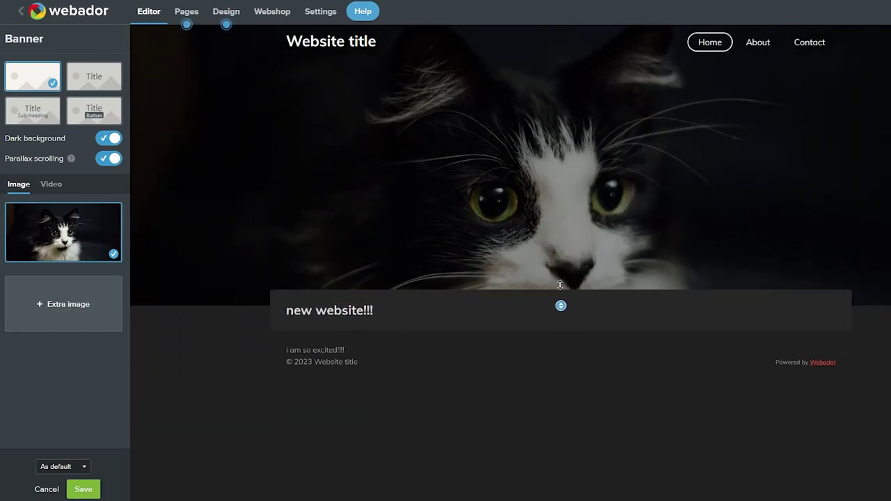
pyautogui.scroll(5, 541, 142)
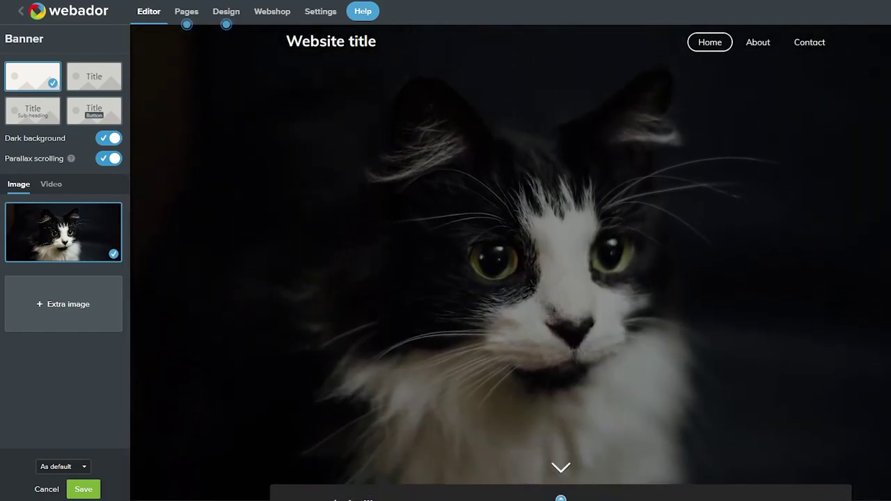
pyautogui.scroll(-4, 562, 309)
pyautogui.scroll(1, 562, 309)
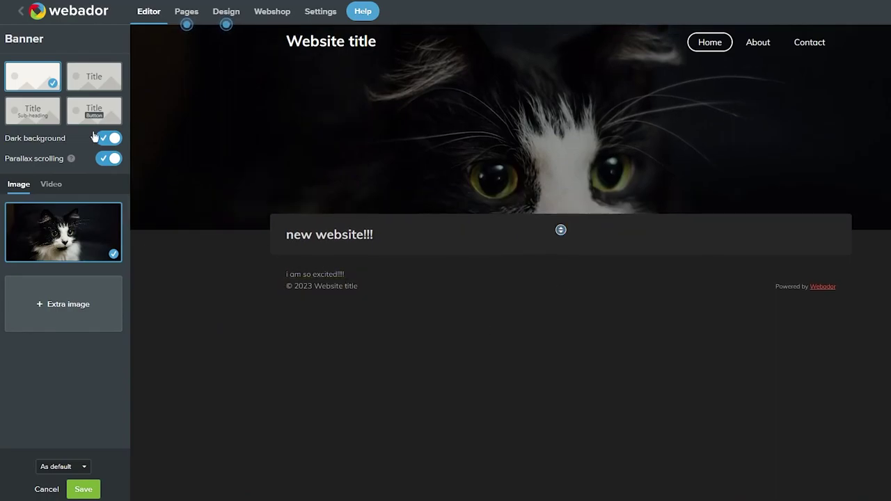
# - Discard the banner edits and open the Pages list showing Home, About and Contact
pyautogui.click(183, 17)
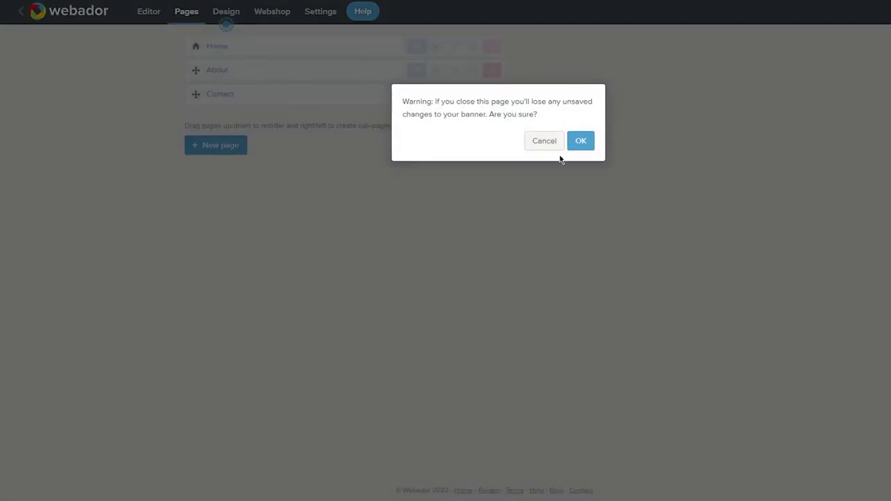
pyautogui.click(541, 144)
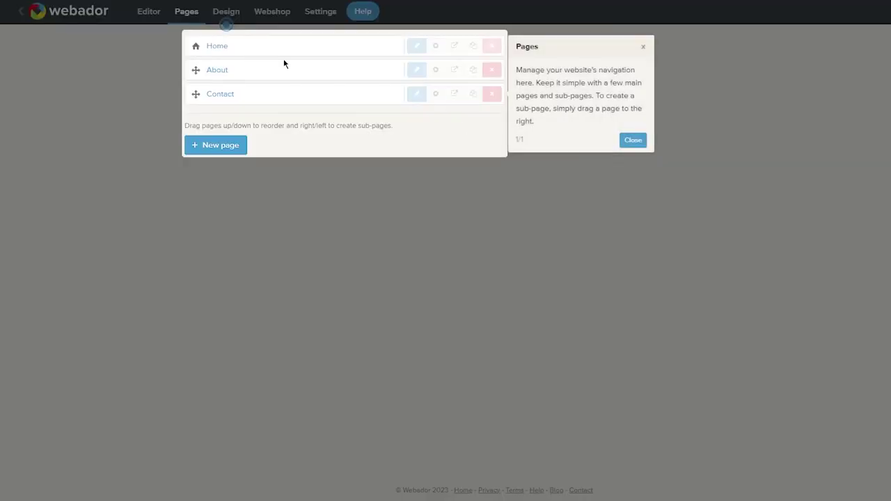
pyautogui.click(633, 140)
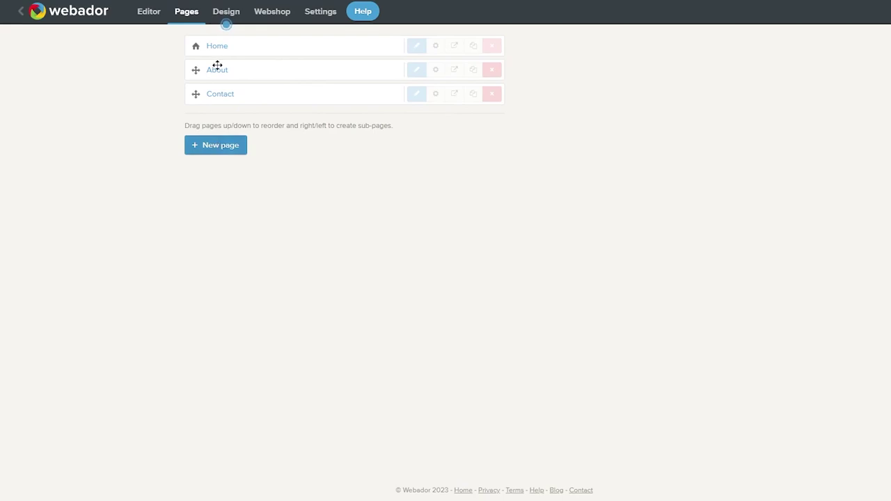
# - Preview a teal page background, revert to the dark #202020 colour, and save the design
pyautogui.click(224, 13)
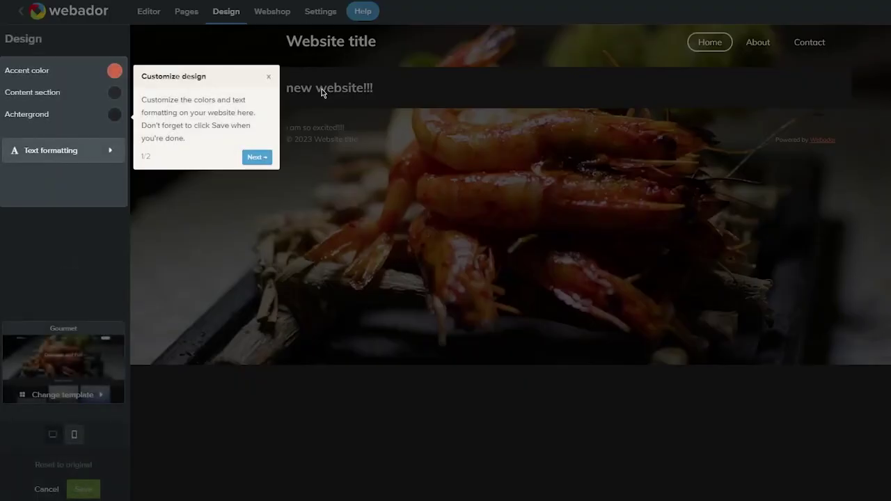
pyautogui.click(270, 78)
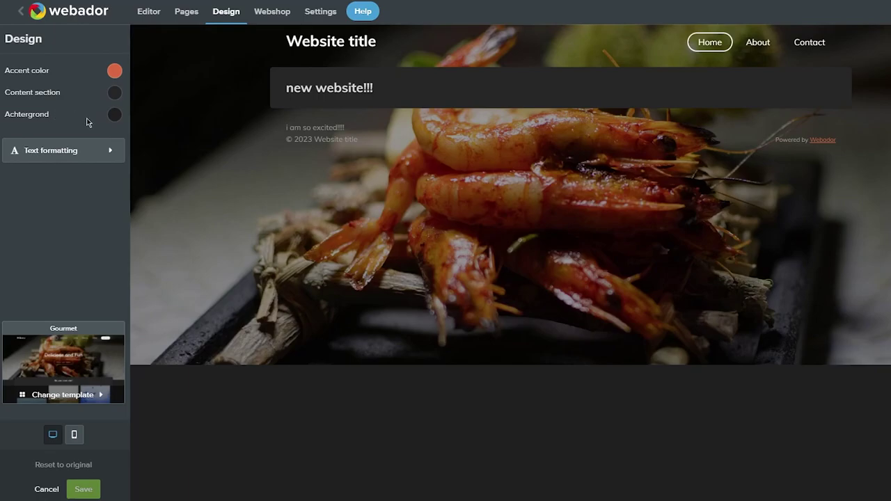
pyautogui.click(114, 115)
pyautogui.click(199, 120)
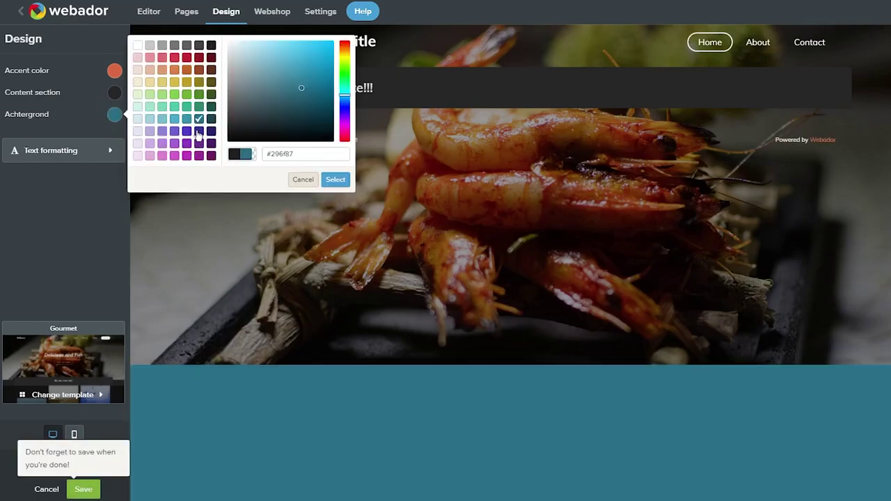
pyautogui.click(211, 45)
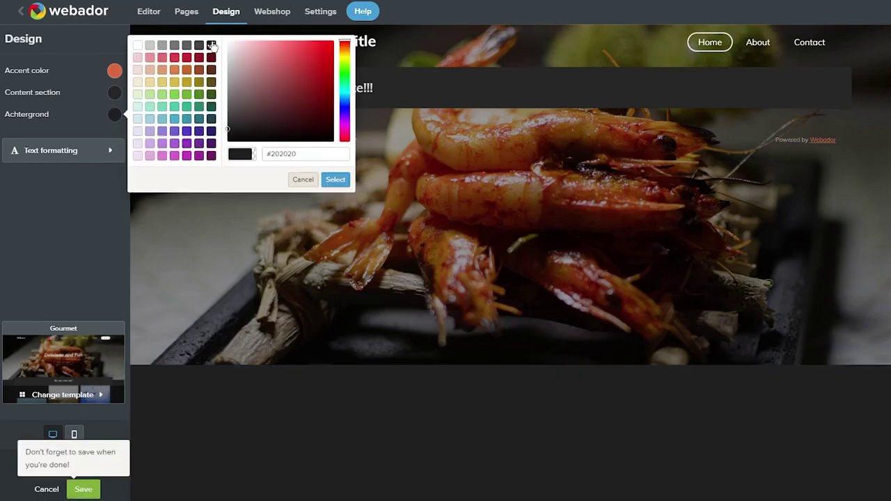
pyautogui.click(335, 181)
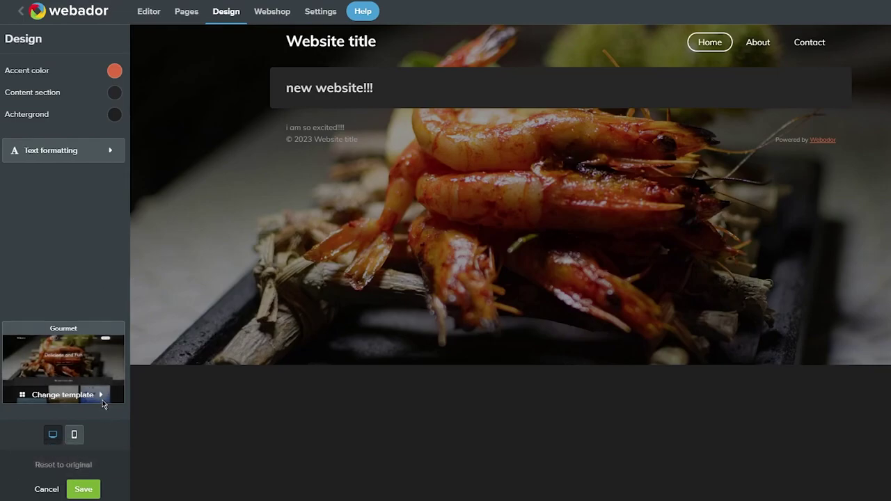
pyautogui.click(83, 489)
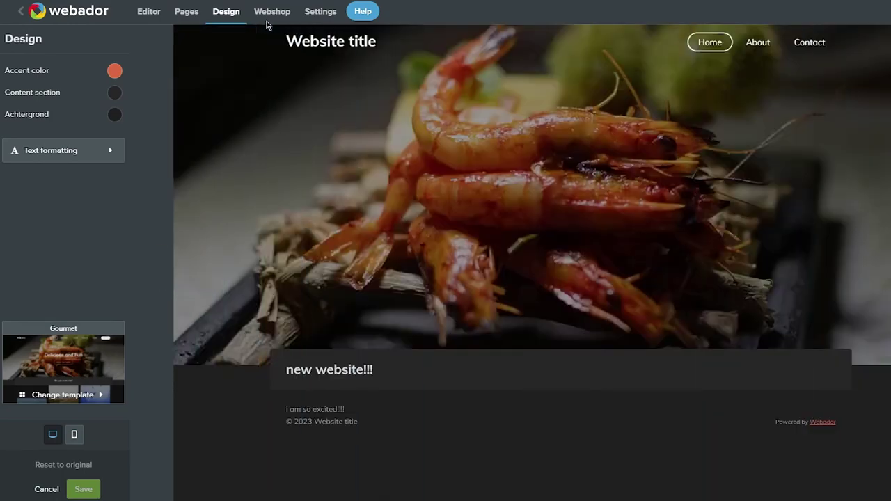
# - Return to the Editor and browse the Basic, Structure, Media, Interactive and Extras elements
pyautogui.click(166, 21)
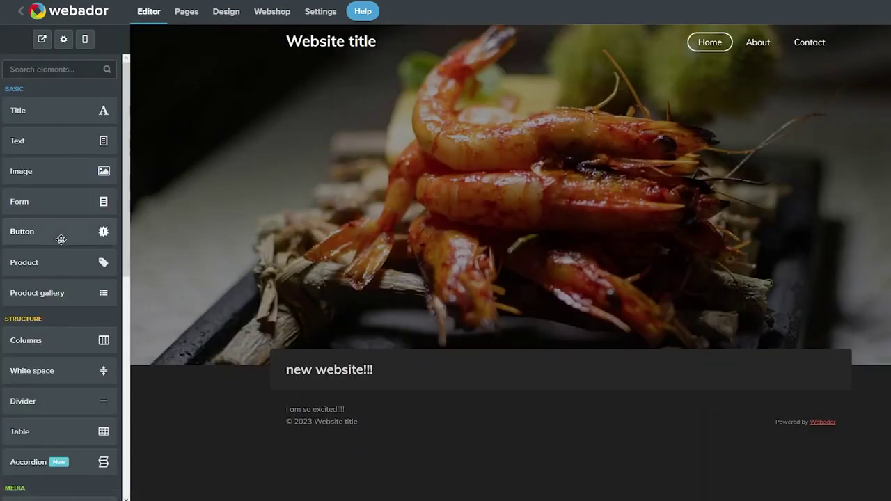
pyautogui.scroll(-5, 60, 229)
pyautogui.scroll(1, 83, 195)
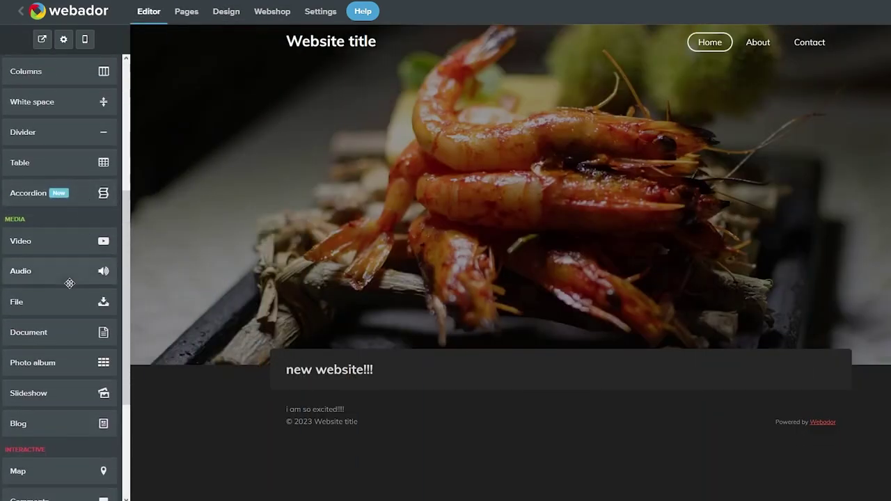
pyautogui.scroll(-3, 70, 283)
pyautogui.scroll(3, 63, 278)
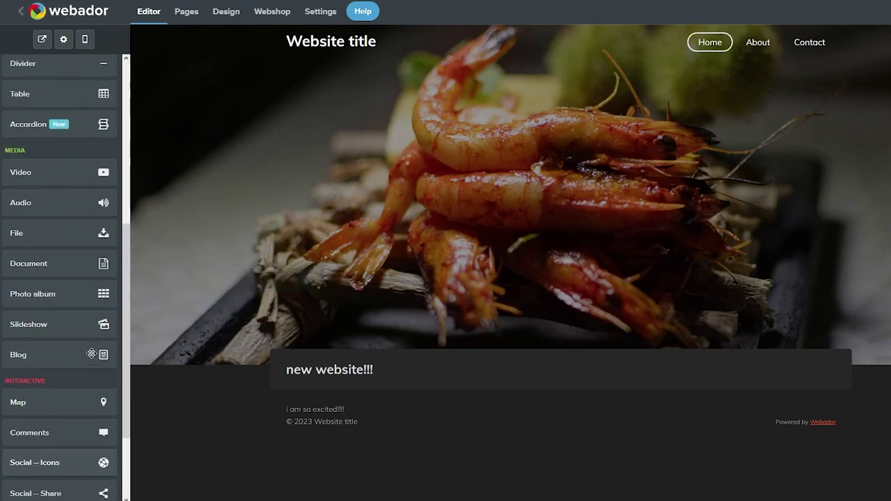
pyautogui.scroll(4, 42, 243)
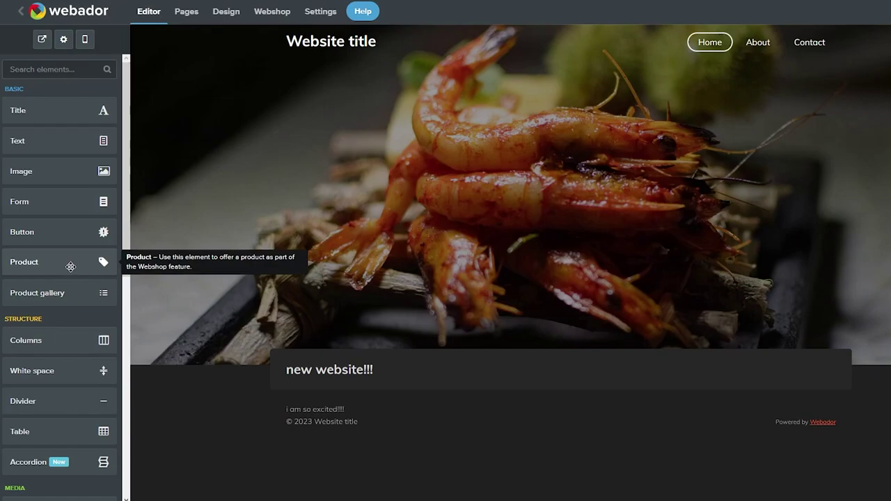
pyautogui.scroll(-4, 71, 261)
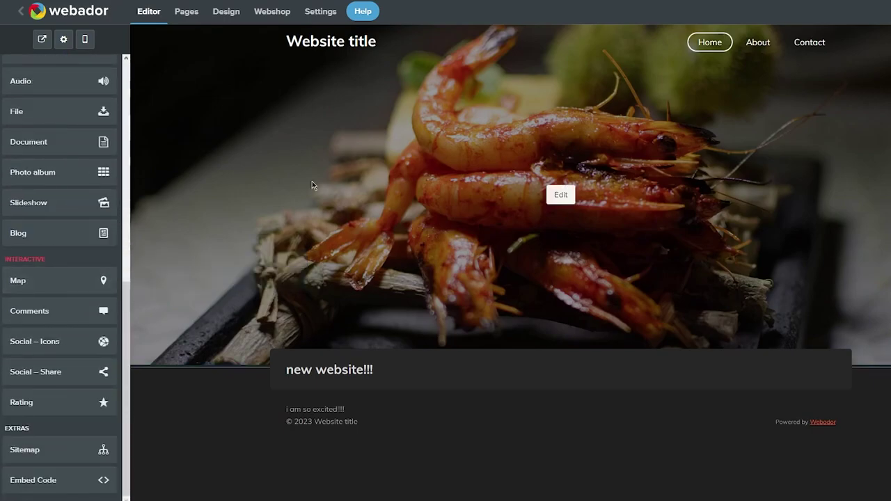
# - Scroll through the About page, then open the Webshop dashboard with Orders, Customers and Products
pyautogui.click(757, 44)
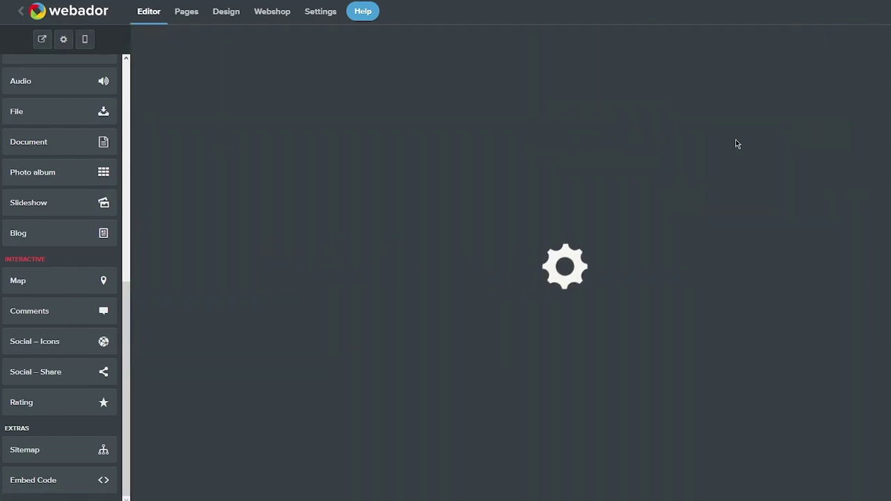
pyautogui.scroll(-3, 700, 246)
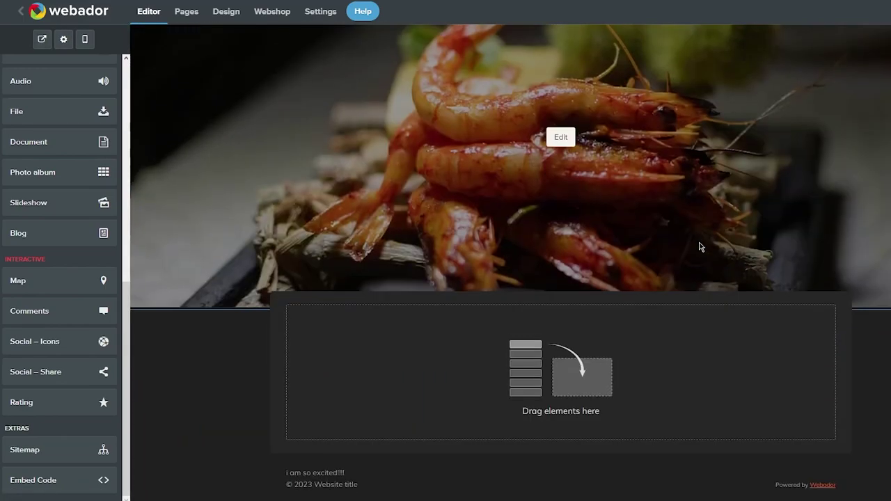
pyautogui.scroll(2, 561, 139)
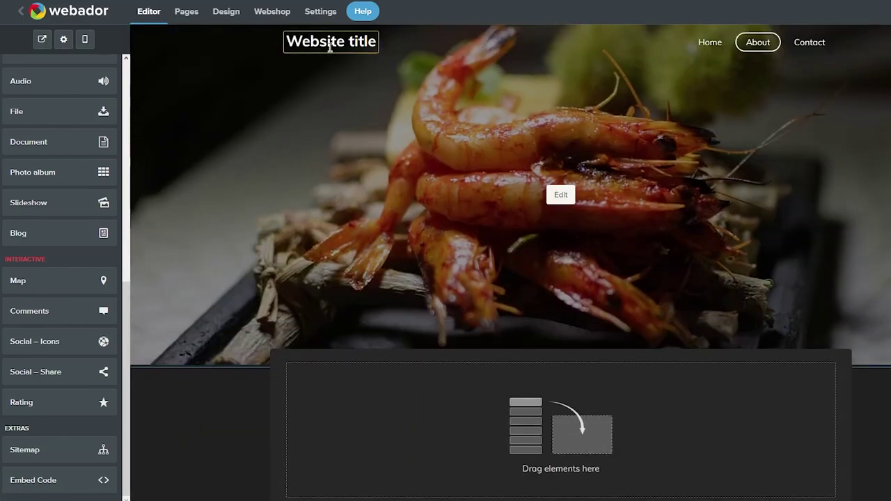
pyautogui.click(271, 12)
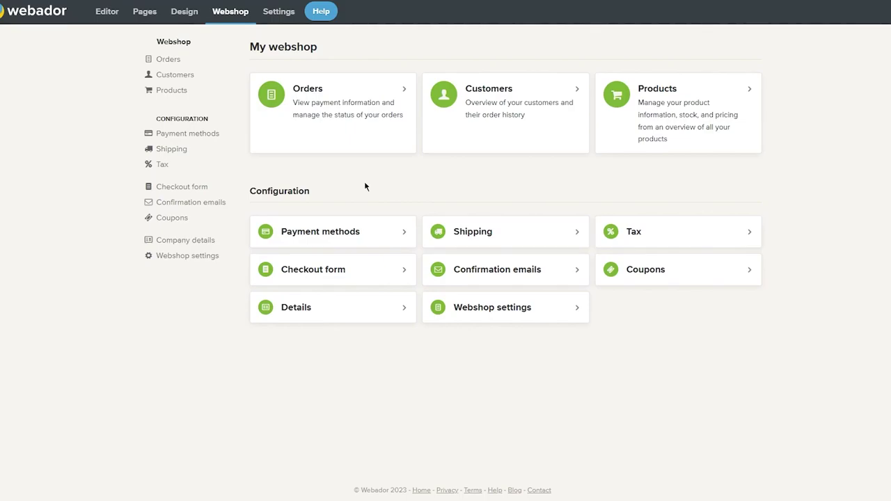
# - Open General settings, try enabling the site search bar, and dismiss the Pro upgrade offer
pyautogui.click(288, 17)
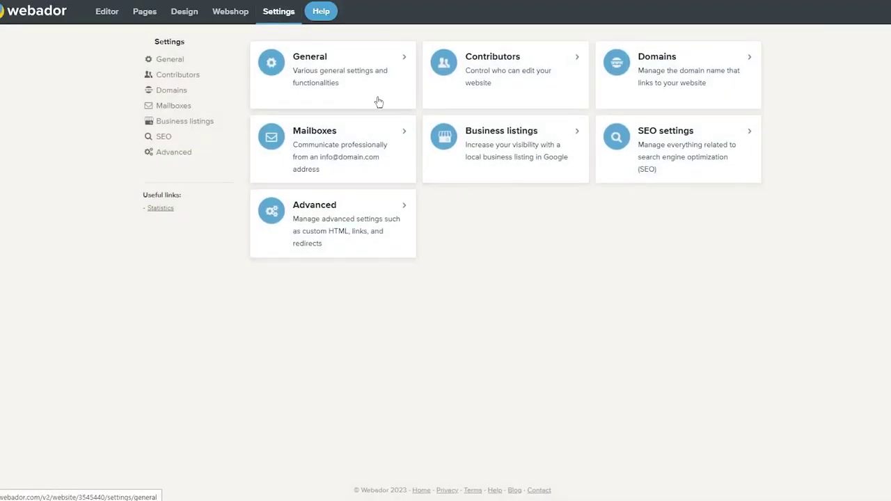
pyautogui.click(379, 97)
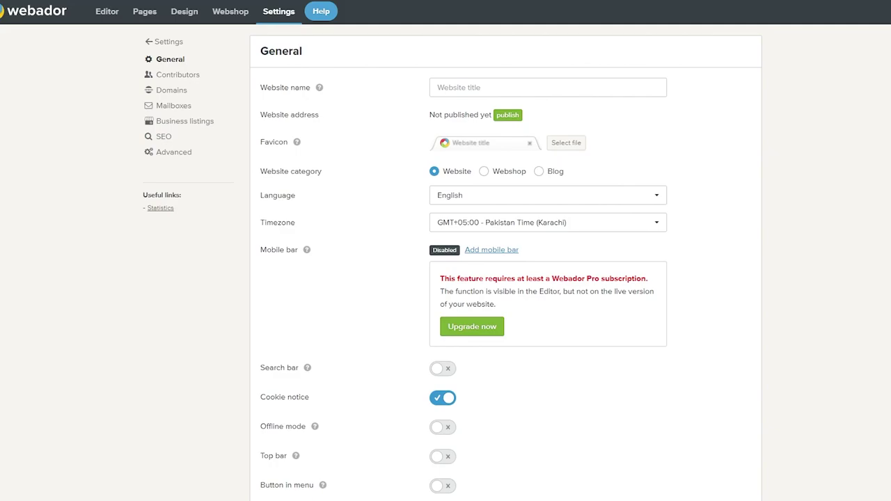
pyautogui.scroll(-2, 480, 258)
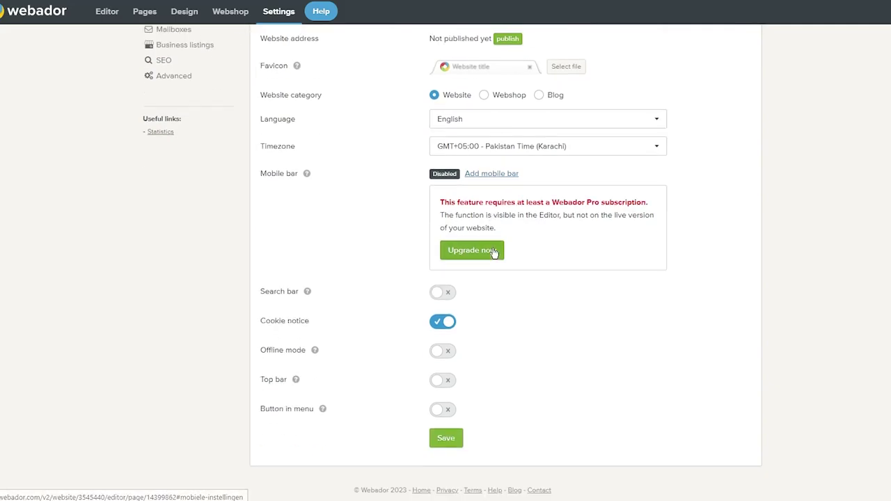
pyautogui.click(439, 293)
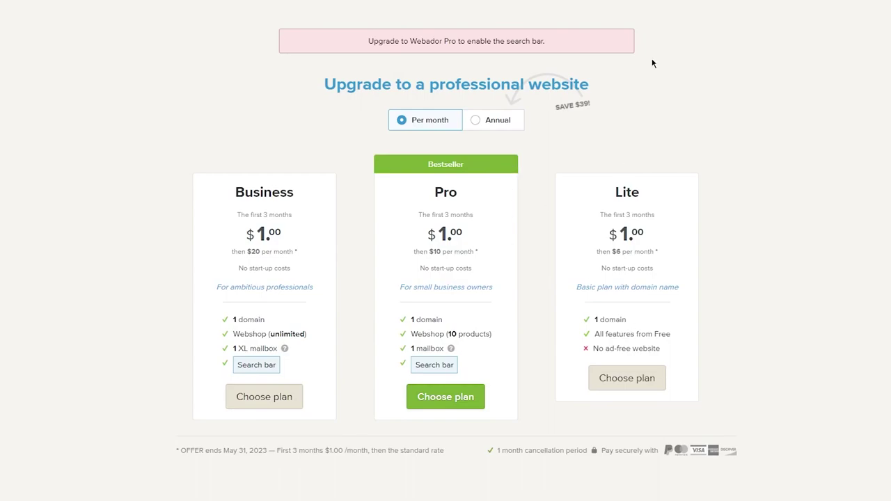
pyautogui.press('Escape')
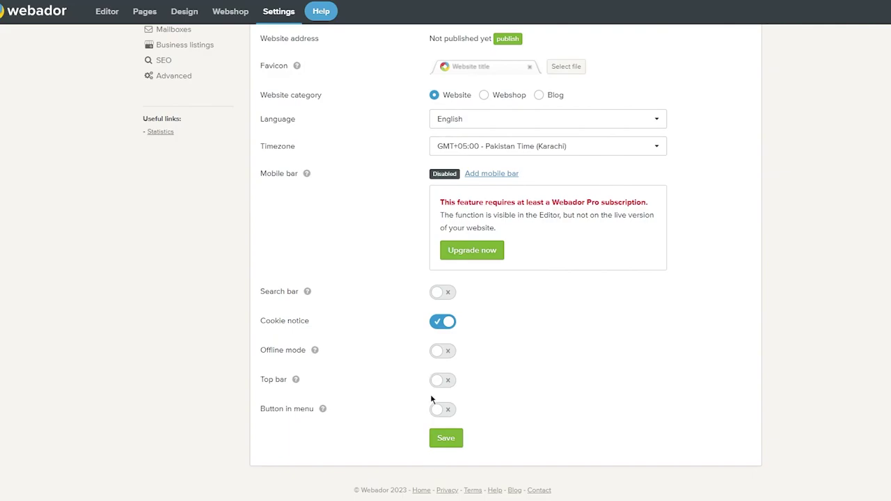
pyautogui.scroll(2, 461, 464)
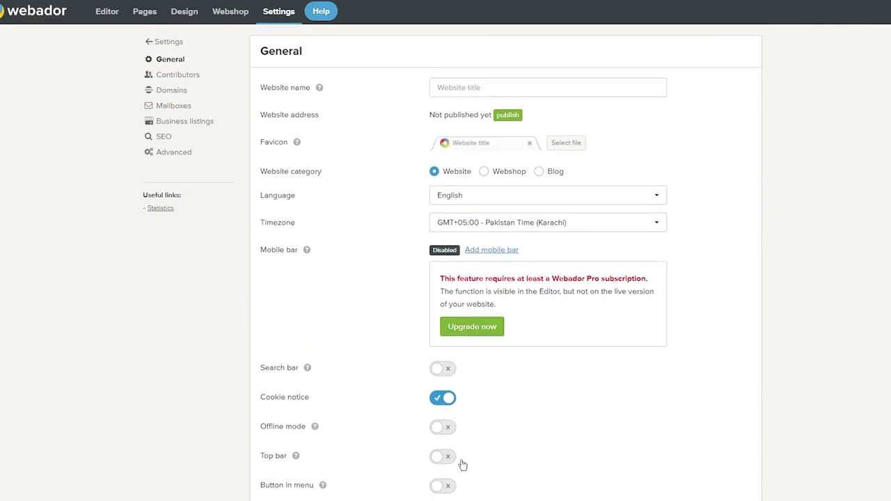
# - Browse Contributors, Domains, Mailboxes and Business listings settings, ending on SEO for Home, About and Contact
pyautogui.click(168, 76)
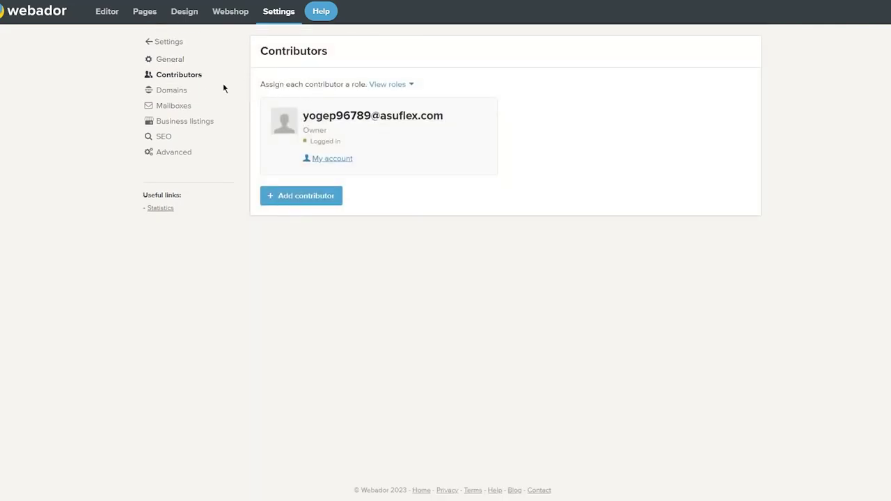
pyautogui.click(164, 96)
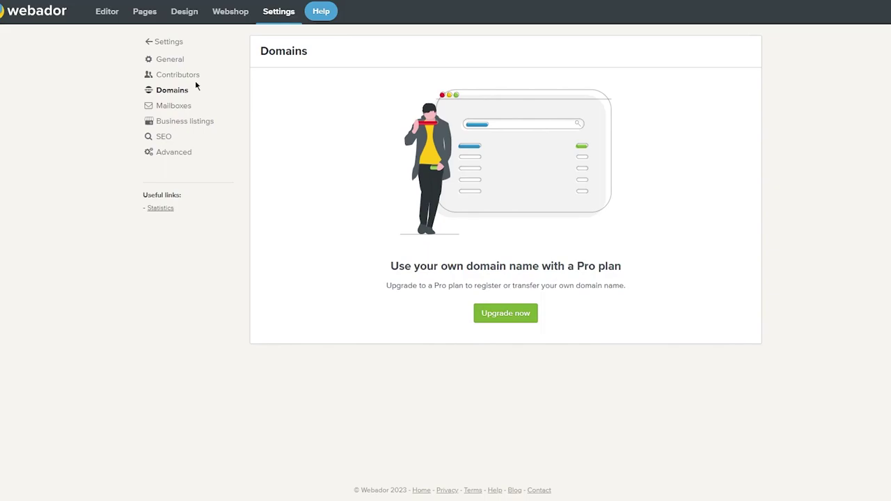
pyautogui.click(164, 106)
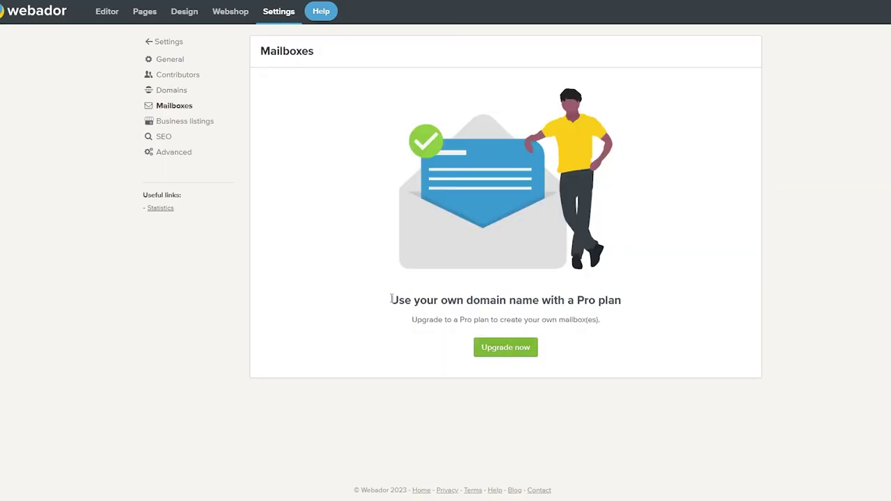
pyautogui.moveTo(390, 299); pyautogui.dragTo(640, 308)
pyautogui.click(641, 308)
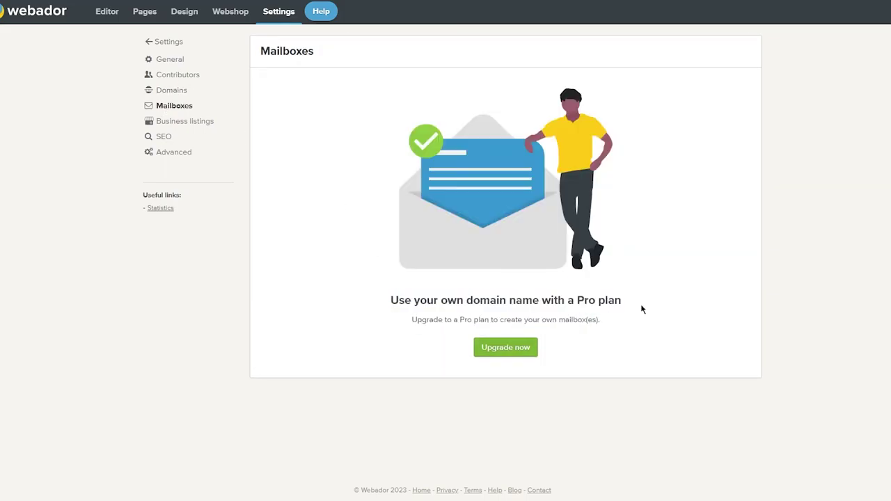
pyautogui.click(183, 121)
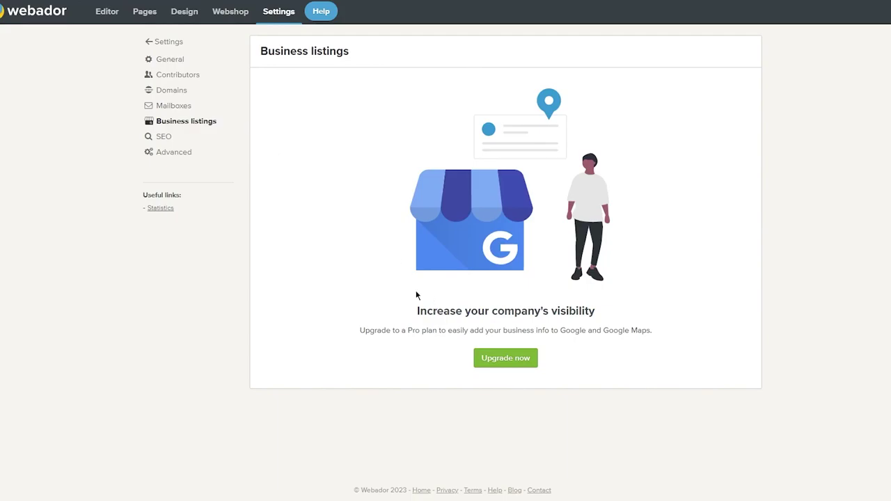
pyautogui.moveTo(416, 296); pyautogui.dragTo(700, 350)
pyautogui.rightClick(698, 348)
pyautogui.click(696, 348)
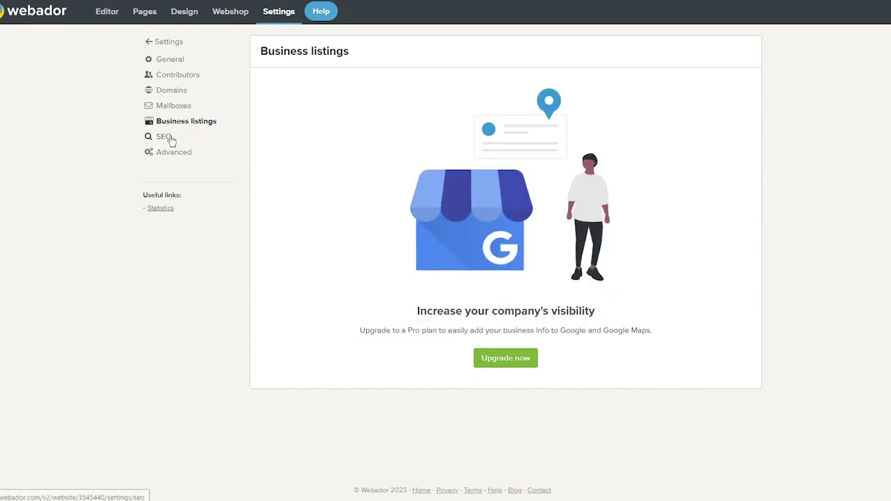
pyautogui.click(167, 137)
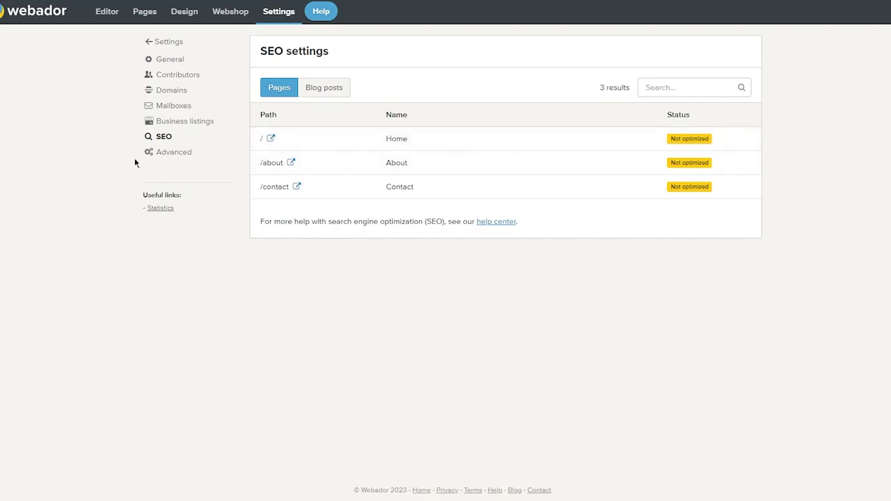
# - Publish the site to the free gjhkjh-kjhh.webador.com subdomain and close the confirmation
pyautogui.click(174, 153)
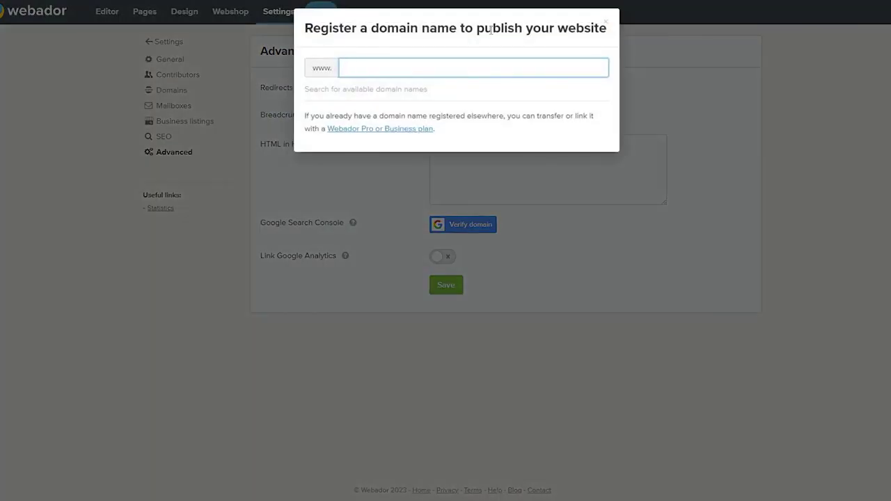
pyautogui.write('gjhkjh kjhh')
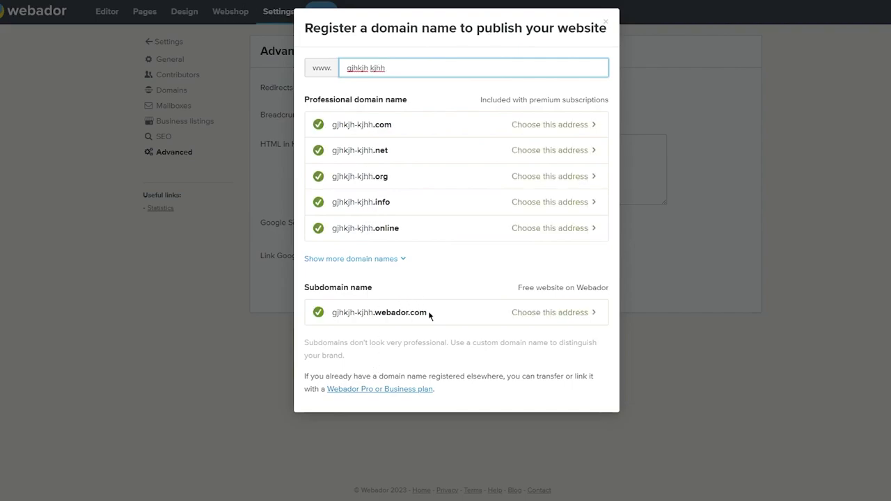
pyautogui.click(539, 313)
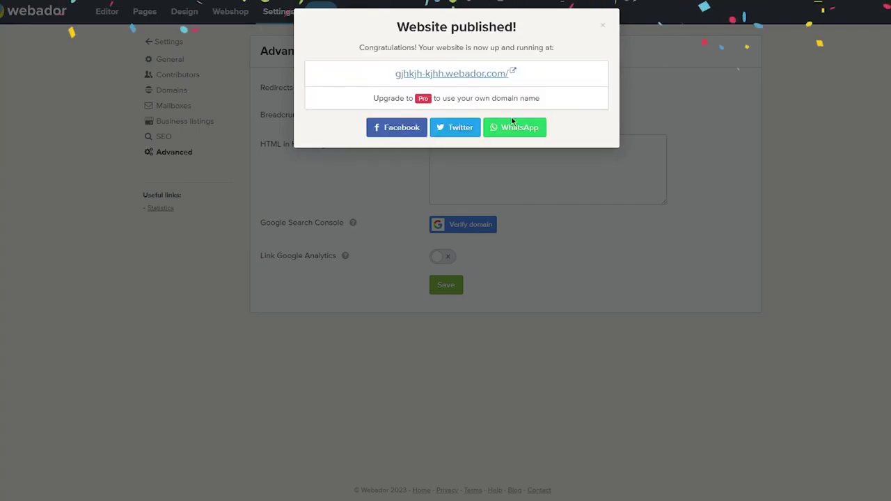
pyautogui.click(437, 75)
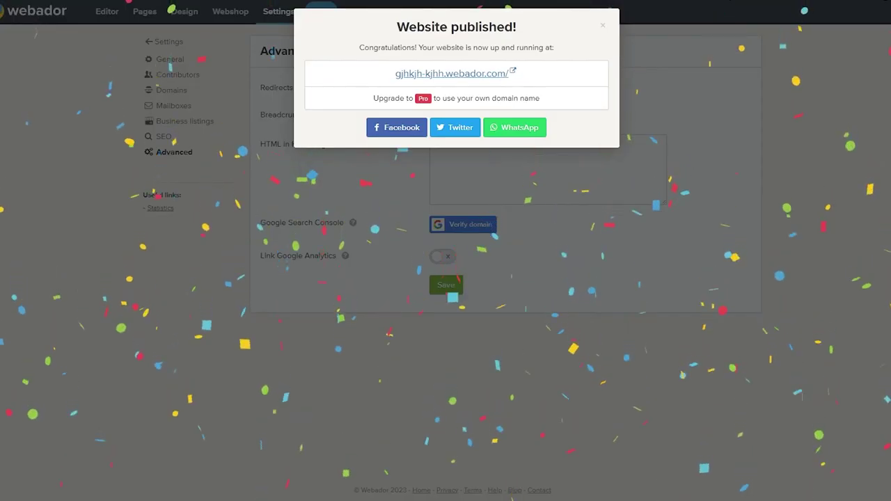
pyautogui.click(603, 28)
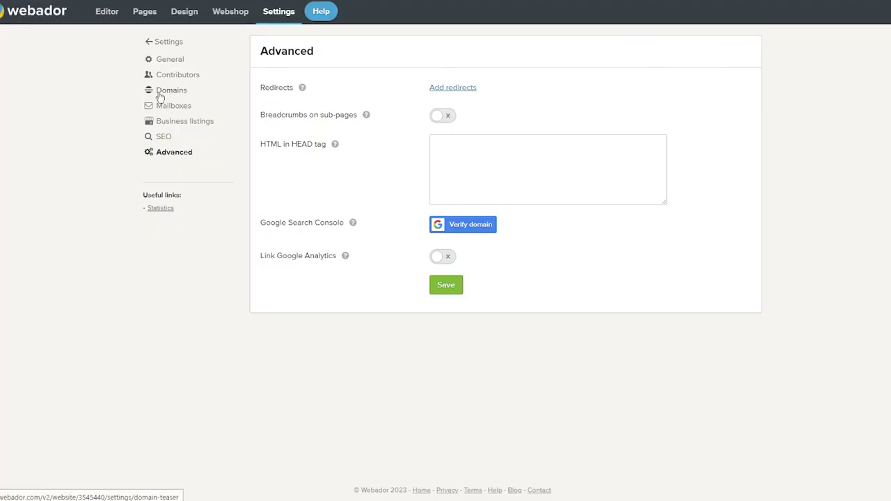
# - Go to the My sites dashboard and twice open and close the Gjhkjh-kjhh card's More menu
pyautogui.click(25, 8)
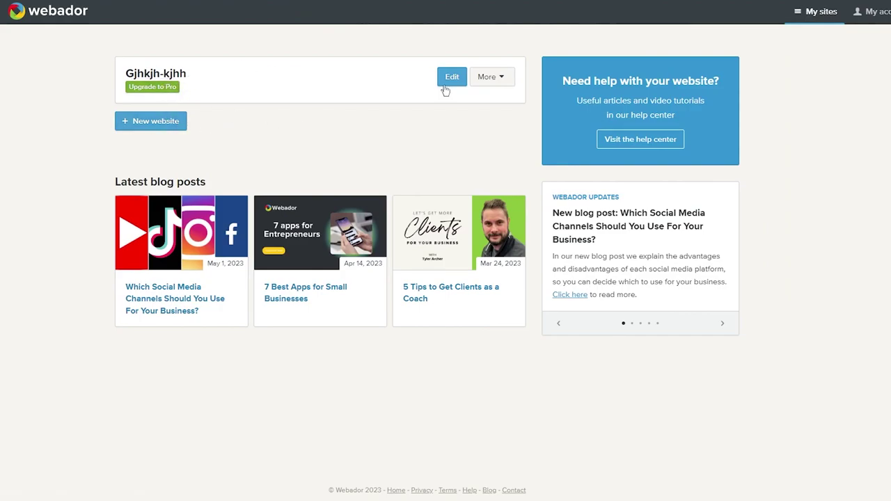
pyautogui.click(490, 85)
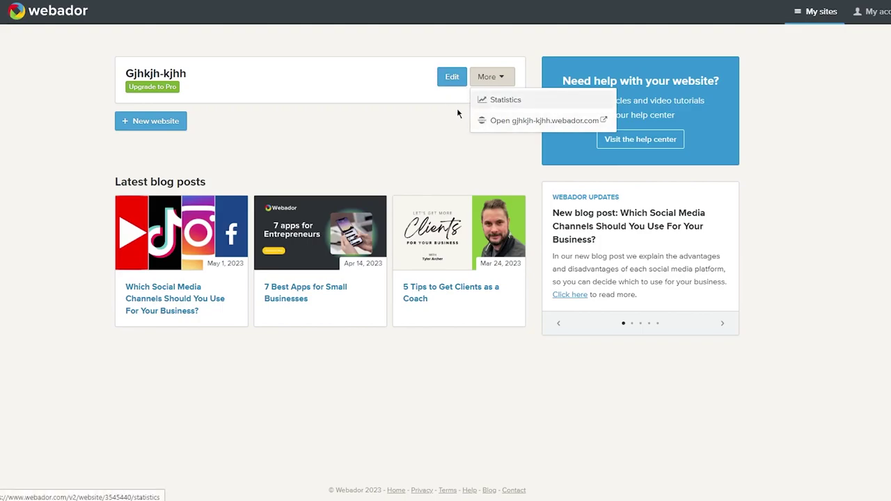
pyautogui.click(430, 126)
pyautogui.click(505, 77)
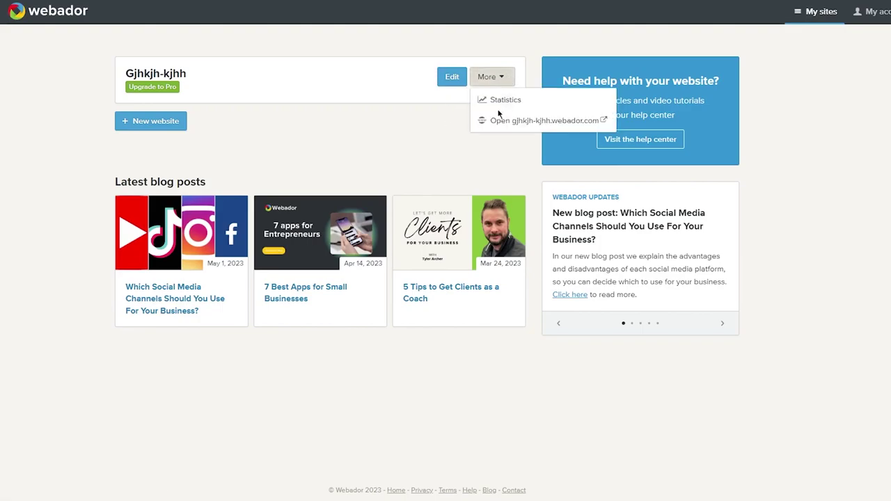
pyautogui.click(385, 140)
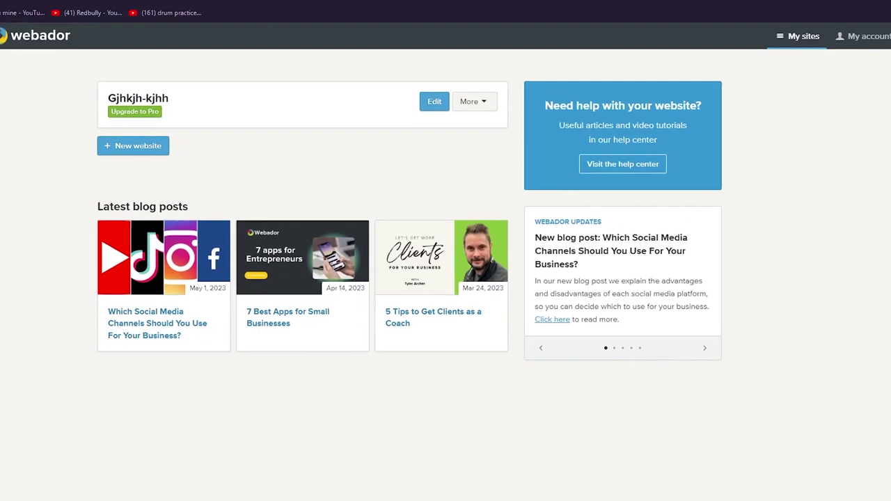
pyautogui.hotkey('ctrl', 't')
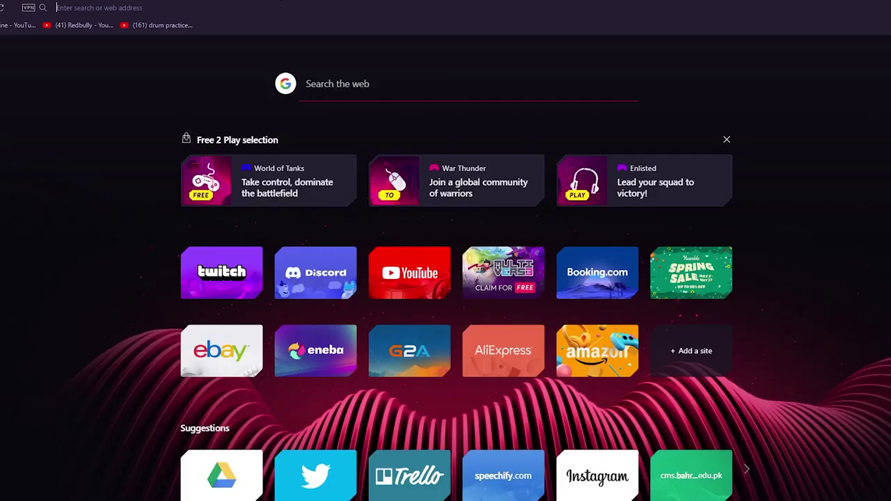
pyautogui.write('www.e')
pyautogui.press('BackSpace')
pyautogui.write('w')
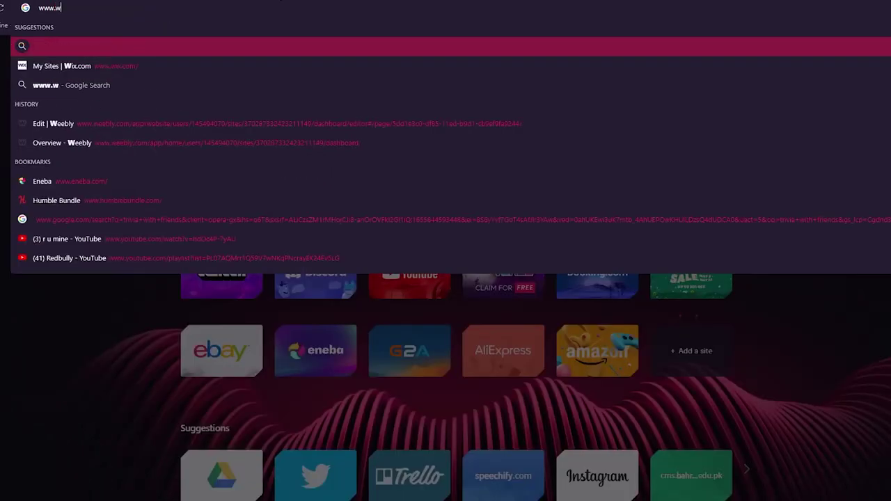
pyautogui.write('ebsitewo')
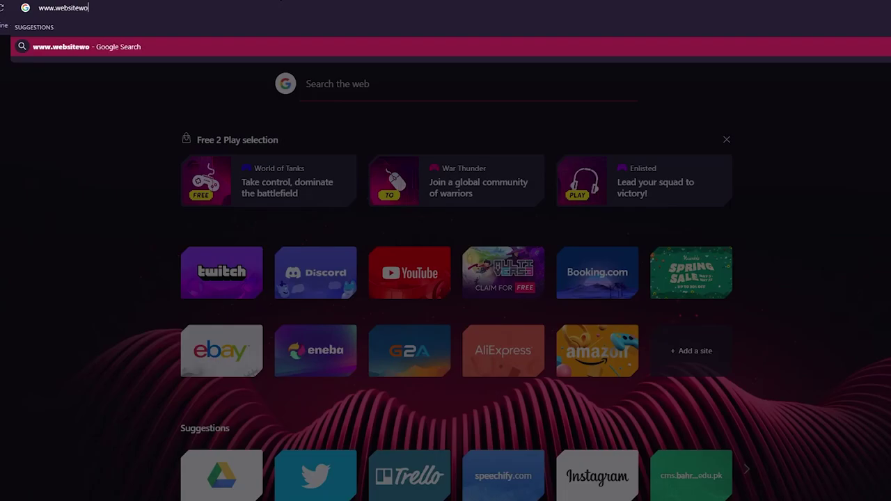
pyautogui.write('rldmedia.c')
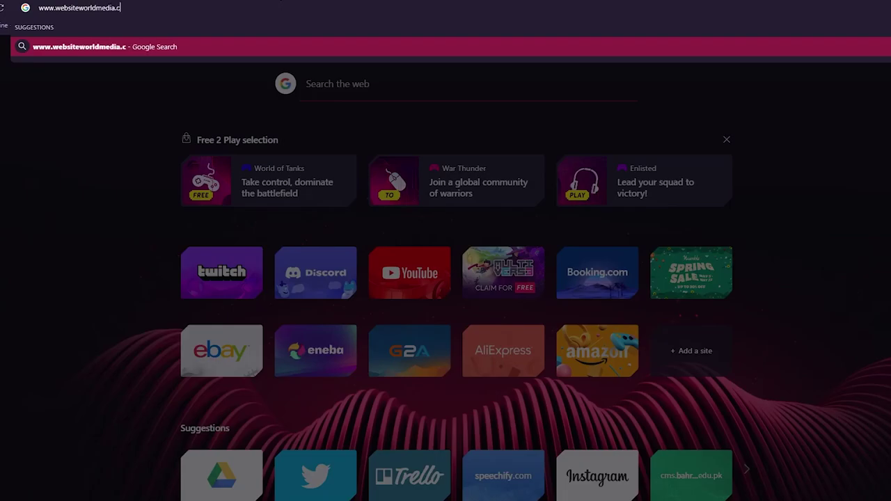
pyautogui.write('om/wix')
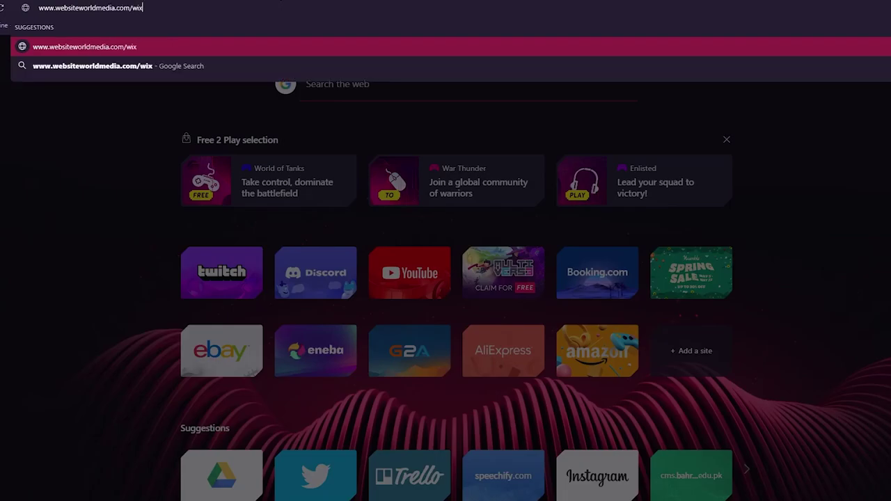
pyautogui.press('BackSpace')
pyautogui.press('BackSpace')
pyautogui.press('BackSpace')
pyautogui.press('BackSpace')
pyautogui.press('BackSpace')
pyautogui.press('BackSpace')
pyautogui.press('BackSpace')
pyautogui.press('BackSpace')
pyautogui.press('BackSpace')
pyautogui.press('BackSpace')
pyautogui.press('BackSpace')
pyautogui.press('BackSpace')
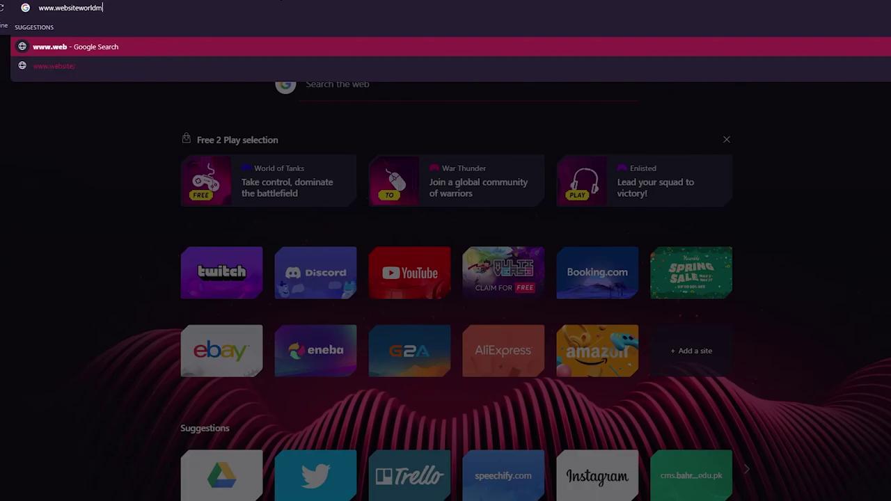